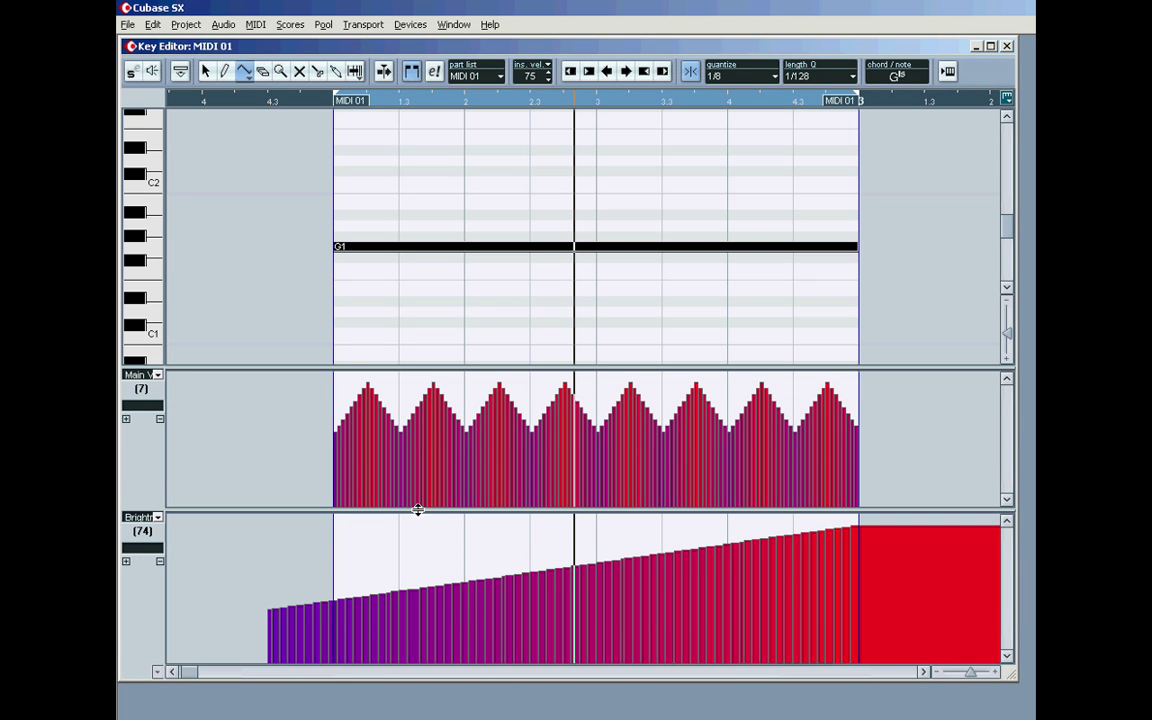
- Add a Velocity lane below Brightness, then resize the lanes and enlarge the note area
drag(418, 510, 420, 447)
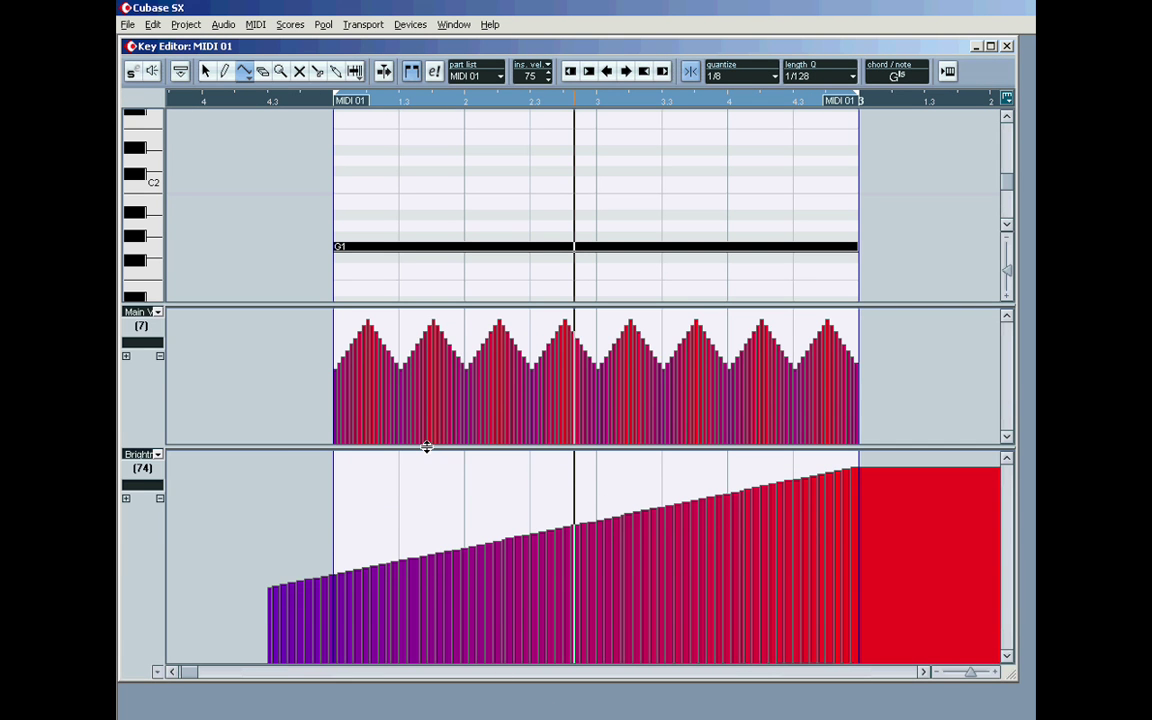
click(127, 499)
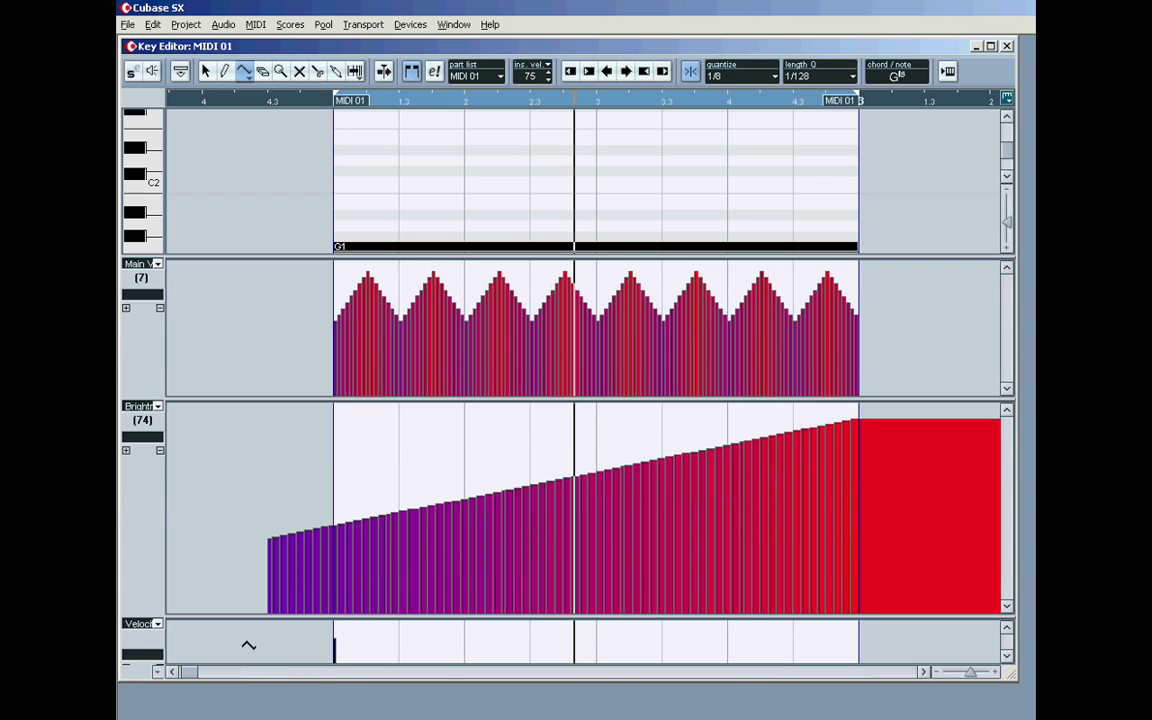
drag(255, 616, 257, 581)
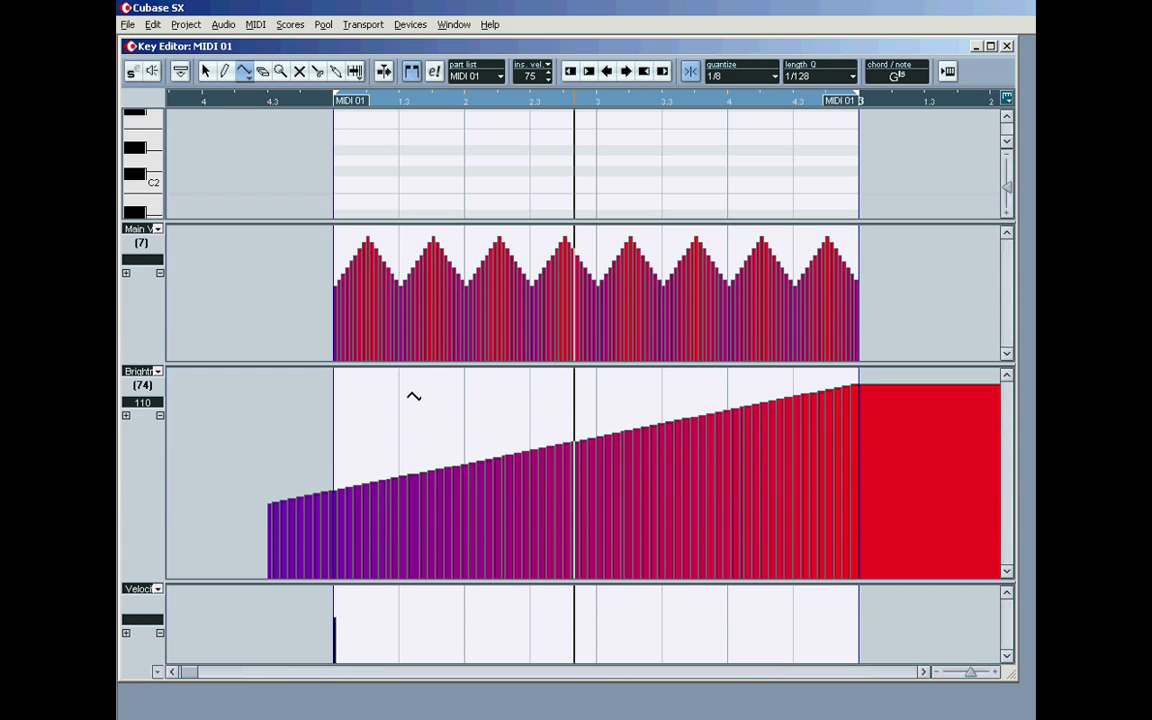
drag(413, 362, 411, 477)
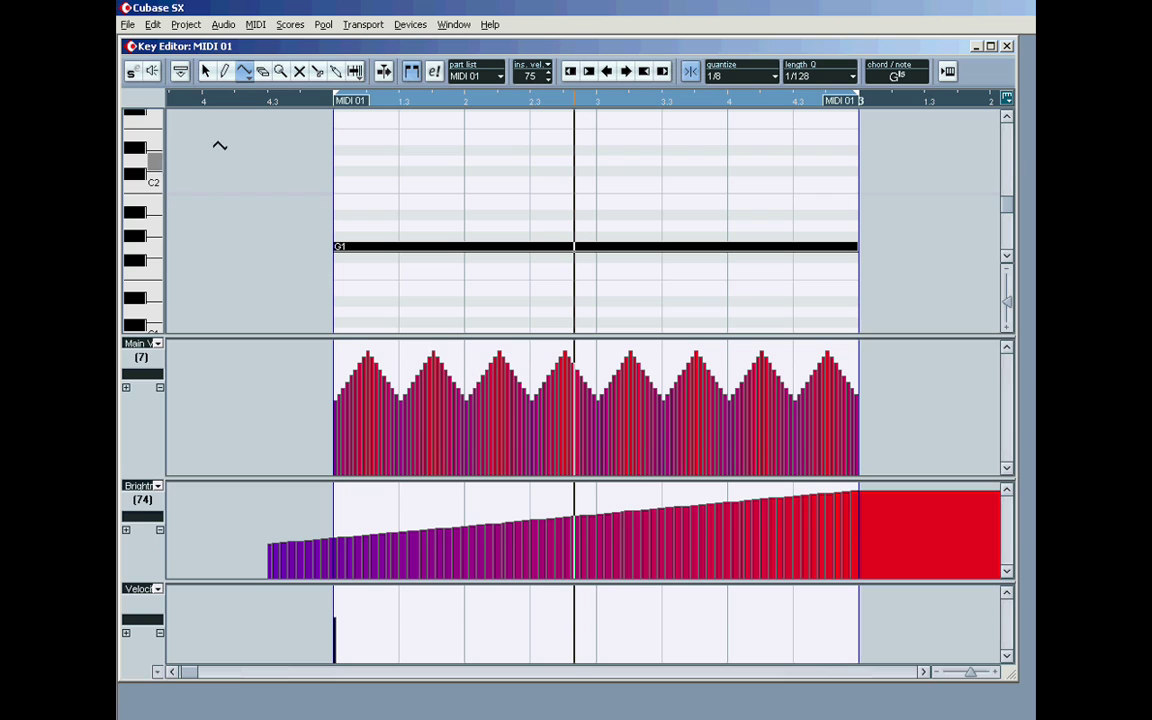
- With the Draw tool, drag the long G1 note's velocity bar higher
click(225, 76)
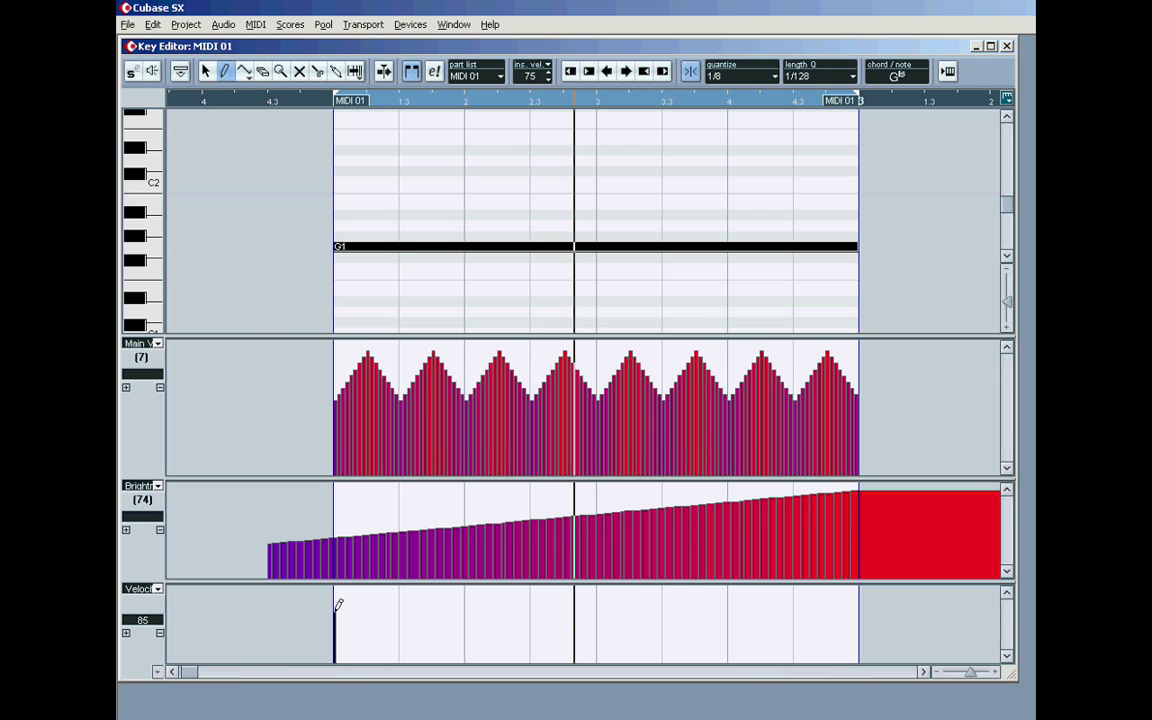
drag(338, 606, 337, 590)
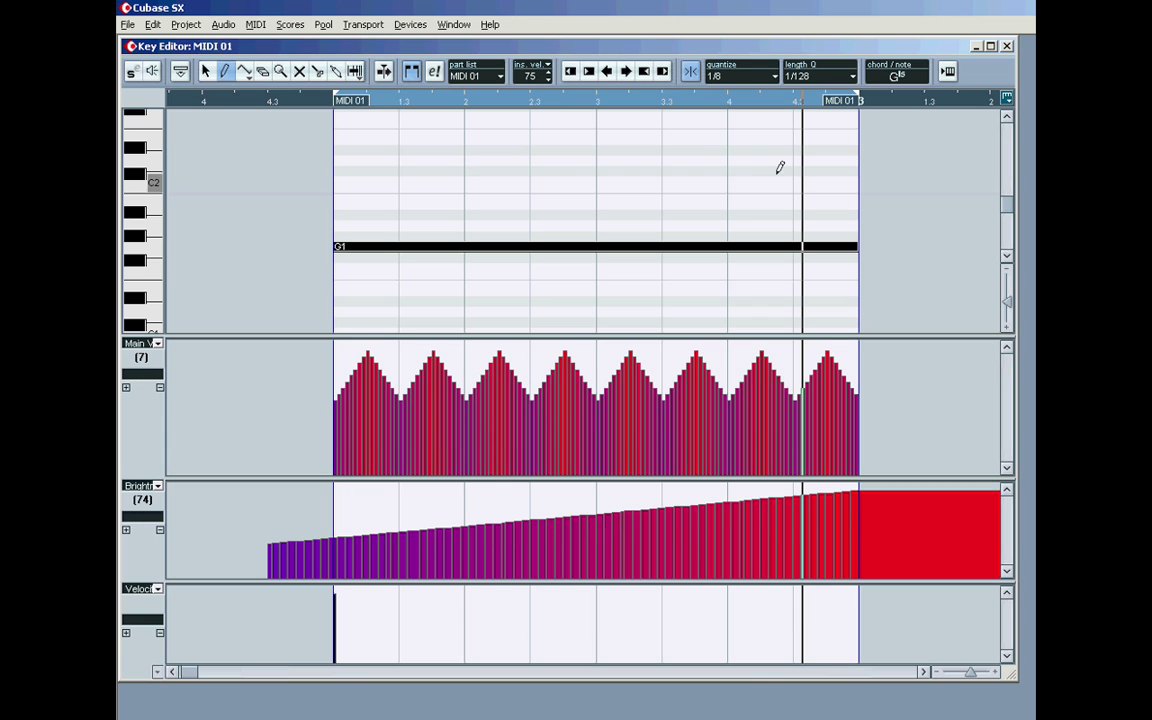
- Set length quantize to 1/16 and draw a tall triangle wave across Main Volume
click(853, 77)
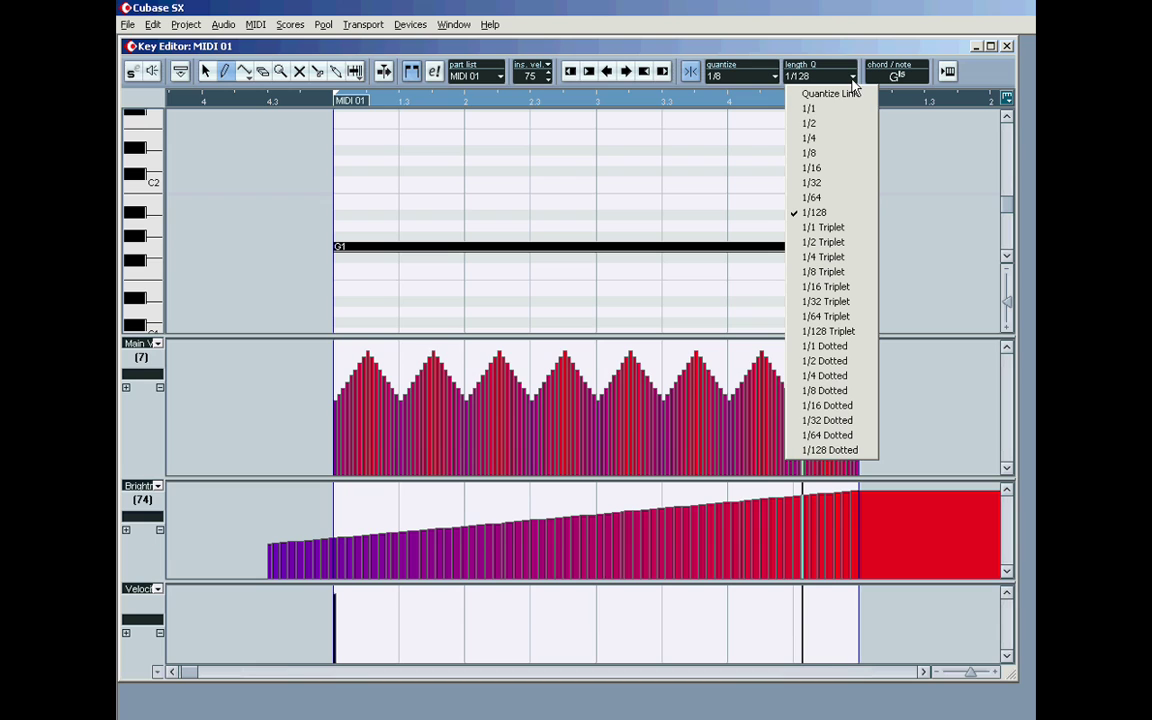
click(812, 167)
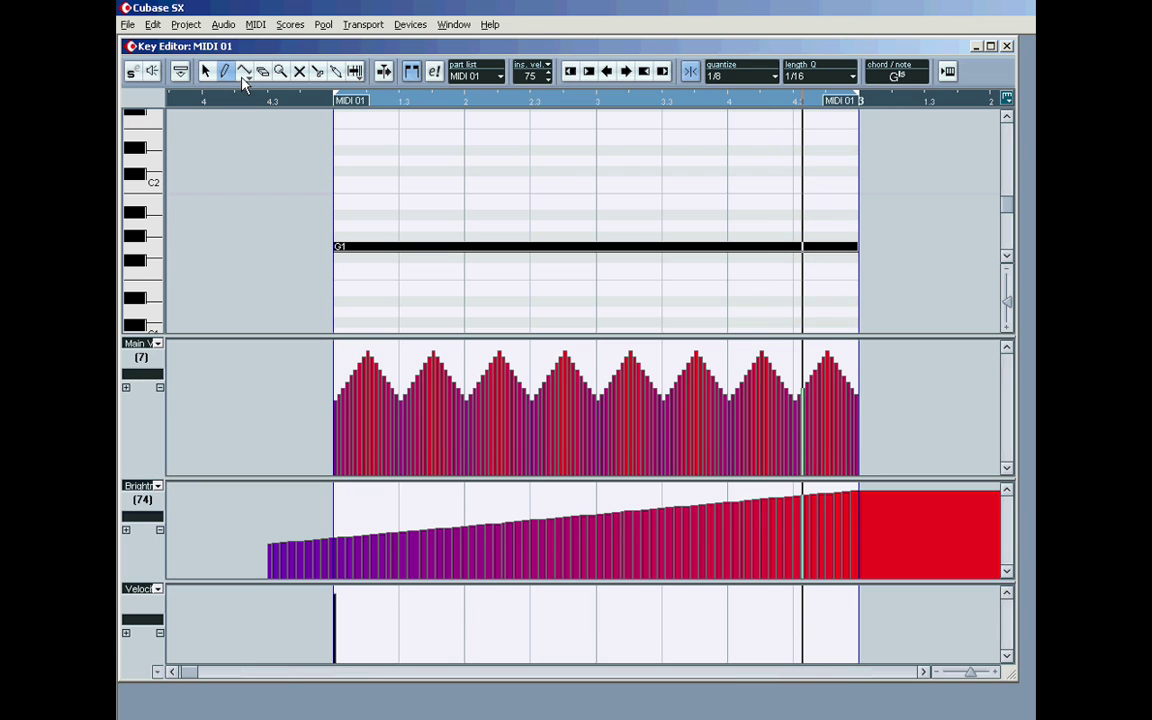
drag(338, 401, 845, 465)
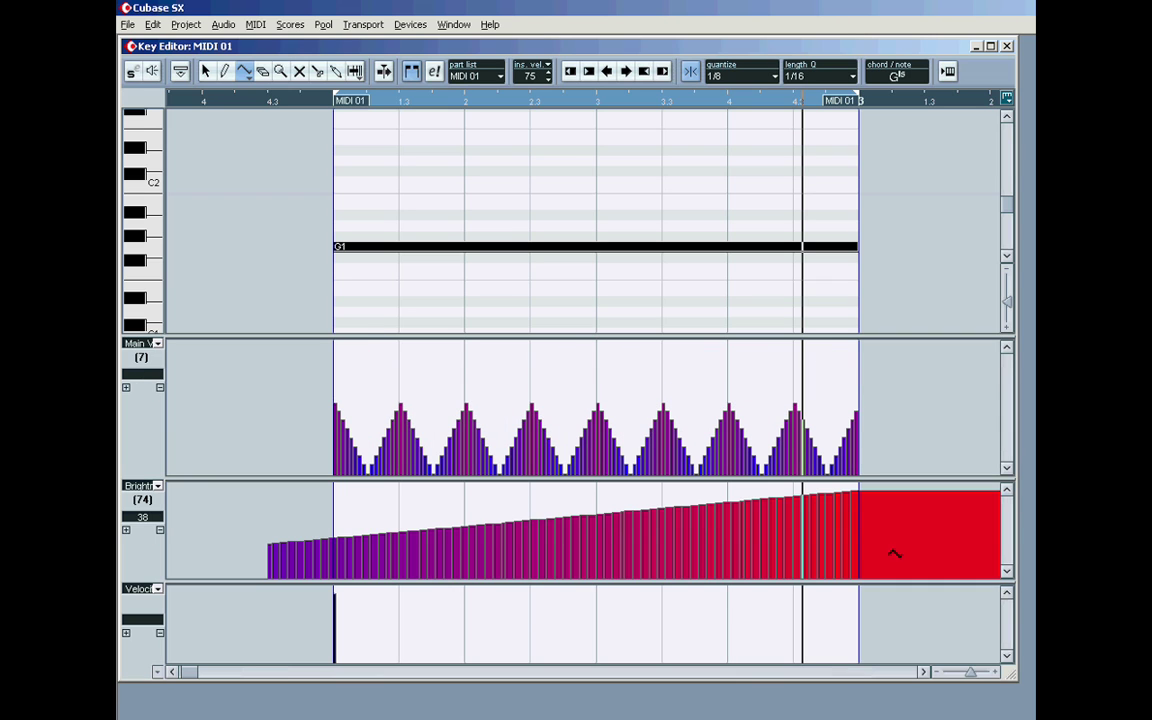
mouse_move(336, 373)
mouse_down()
mouse_move(368, 393)
mouse_move(840, 400)
mouse_move(836, 452)
mouse_up()
- Redraw the Main Volume triangle at 1/8 length quantize, then reset quantize to 1/128
click(852, 76)
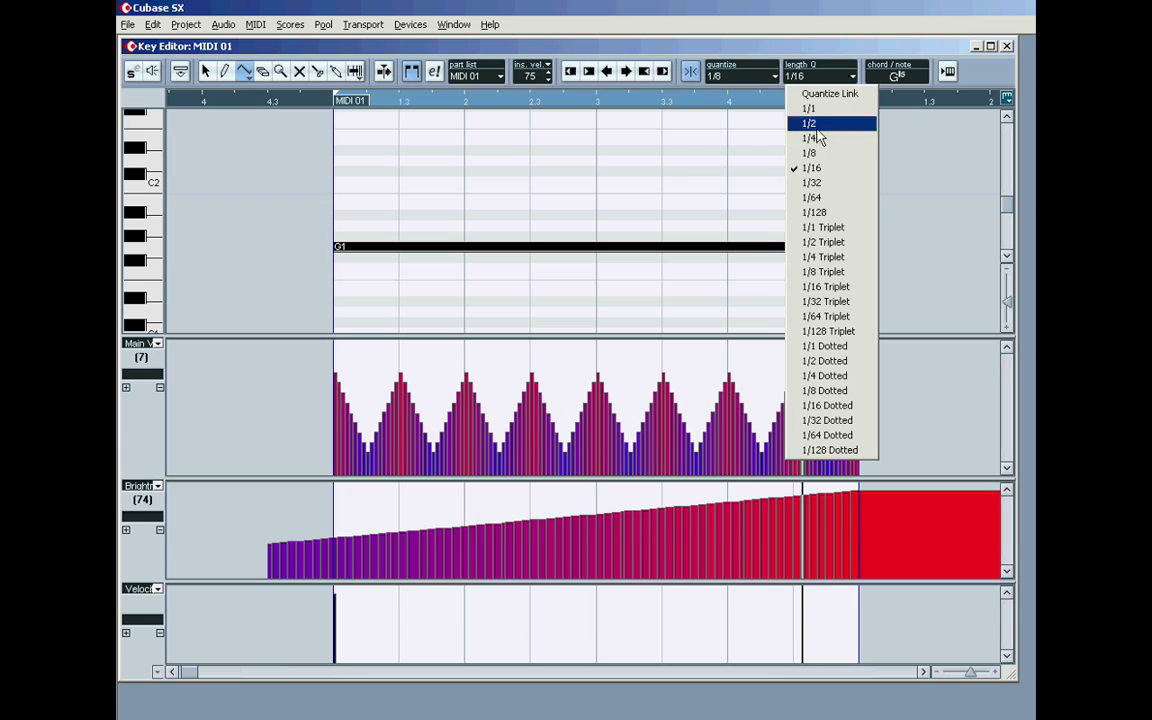
click(810, 153)
drag(334, 369, 820, 450)
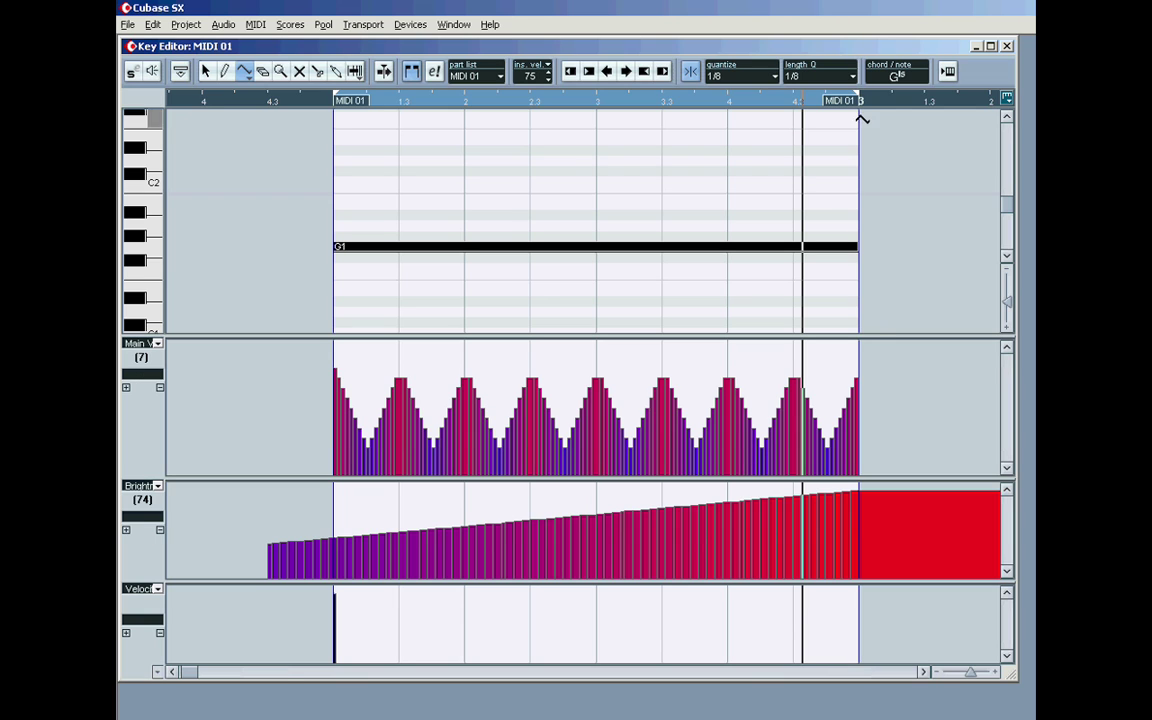
click(805, 76)
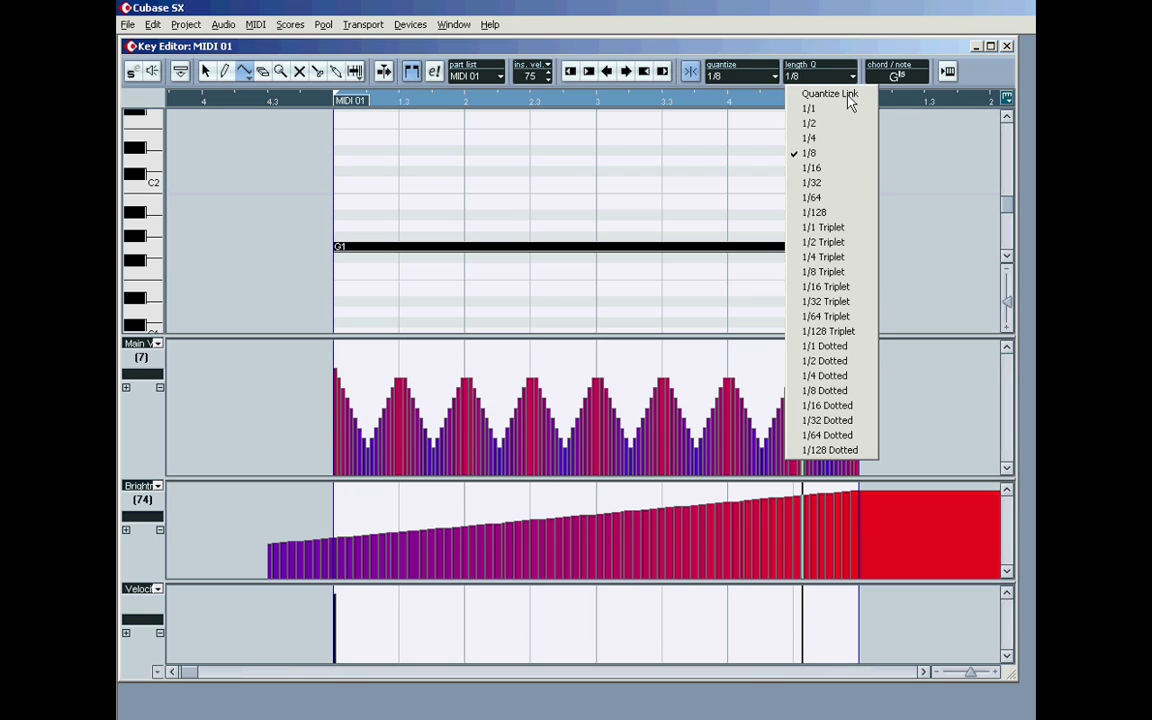
click(818, 214)
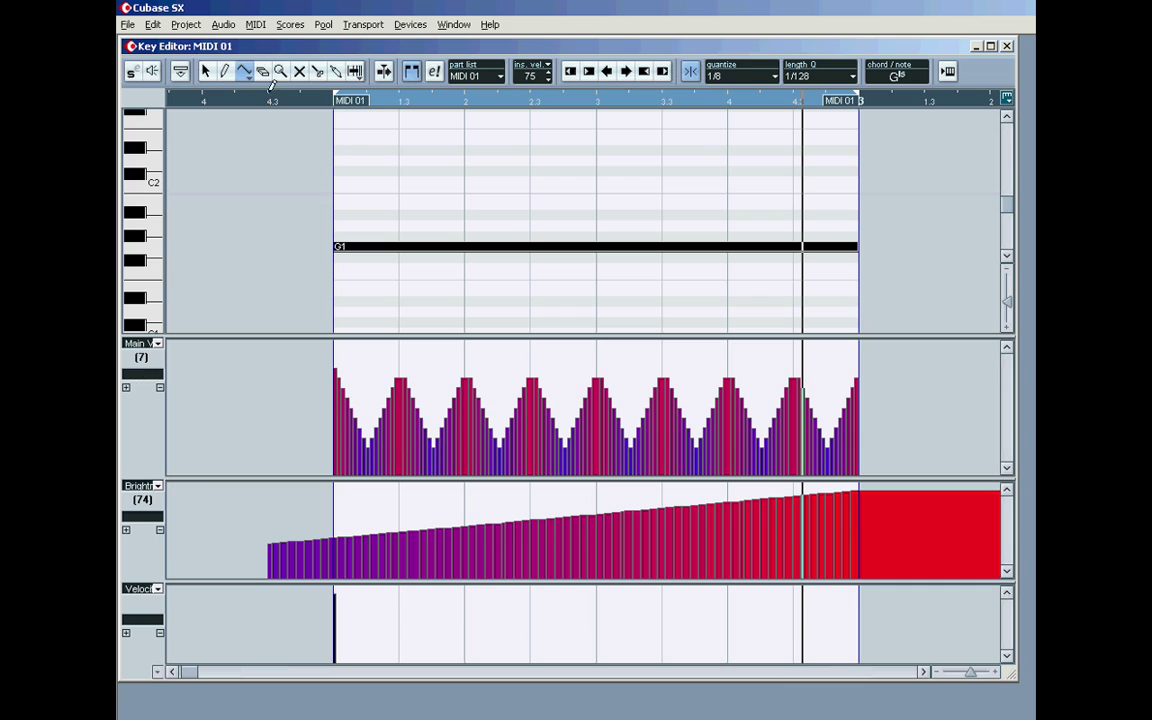
- Draw a Square-shaped line across the Main Volume lane and start playback
click(244, 72)
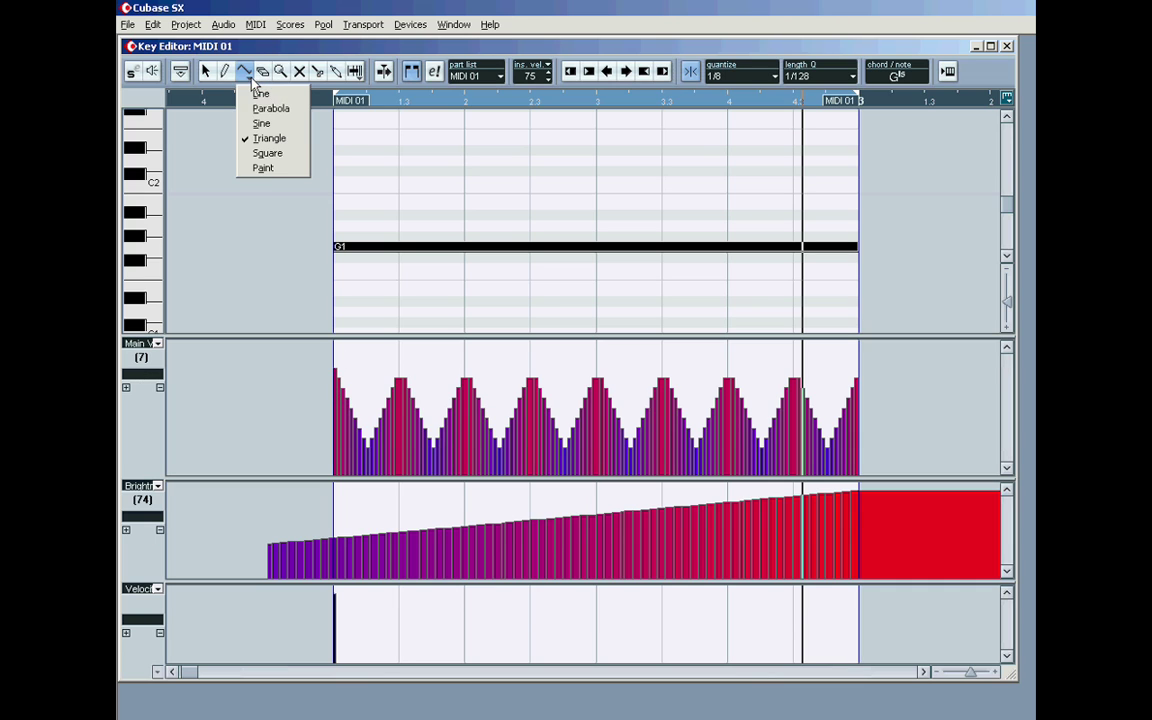
click(267, 154)
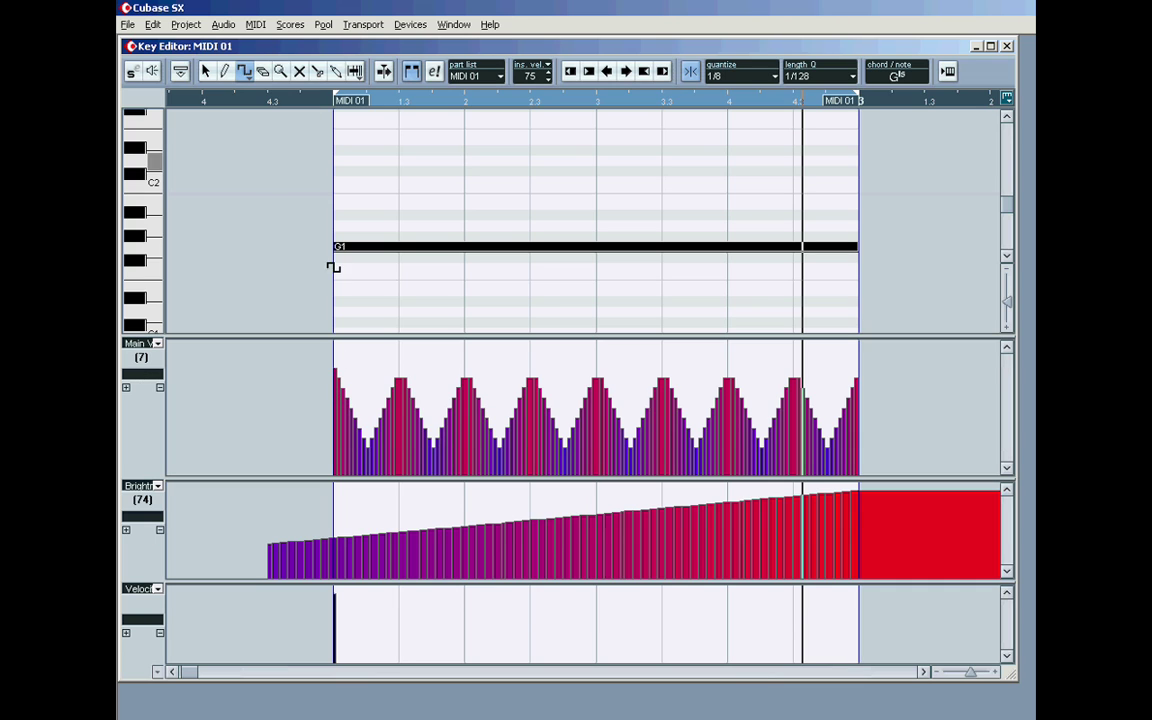
drag(336, 389, 824, 432)
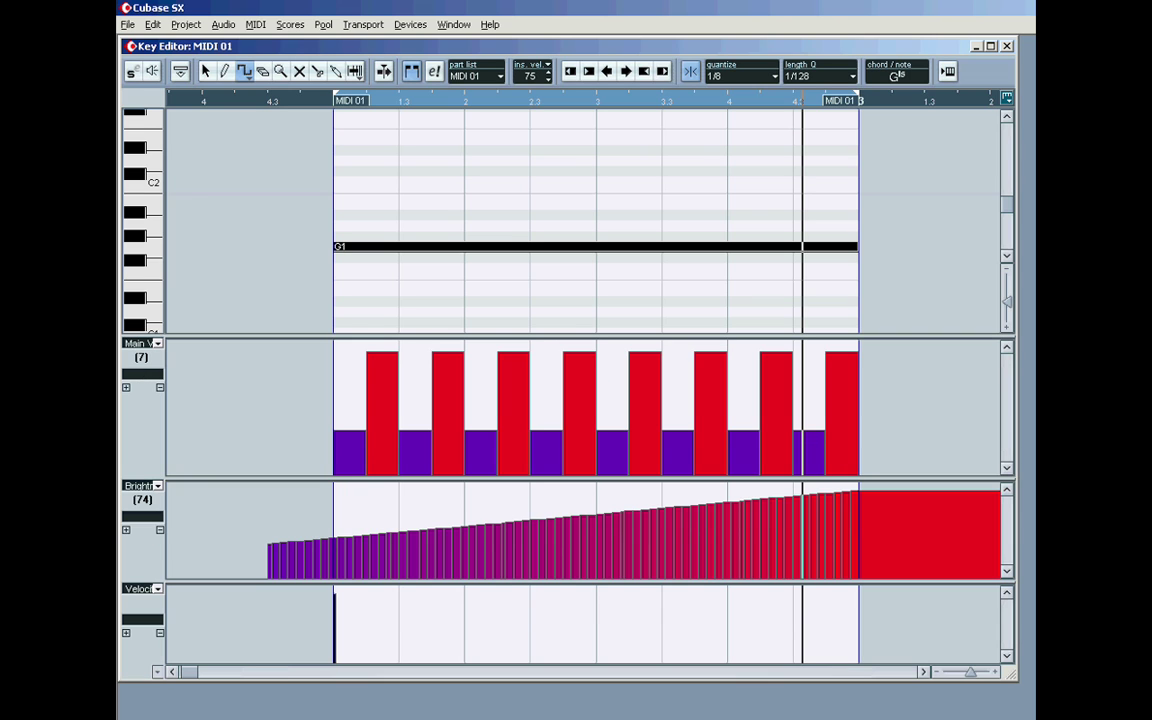
key(space)
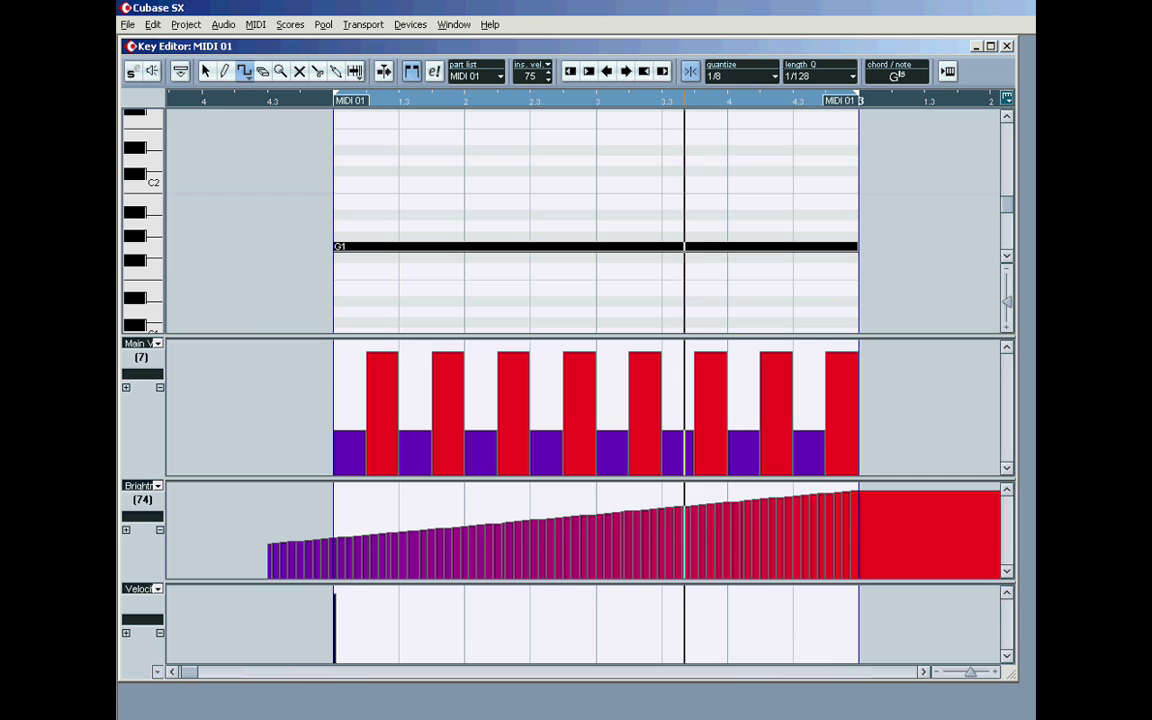
- Turn the Monologue synth's Master Out up to +5.2 dB, then close its editor
click(947, 71)
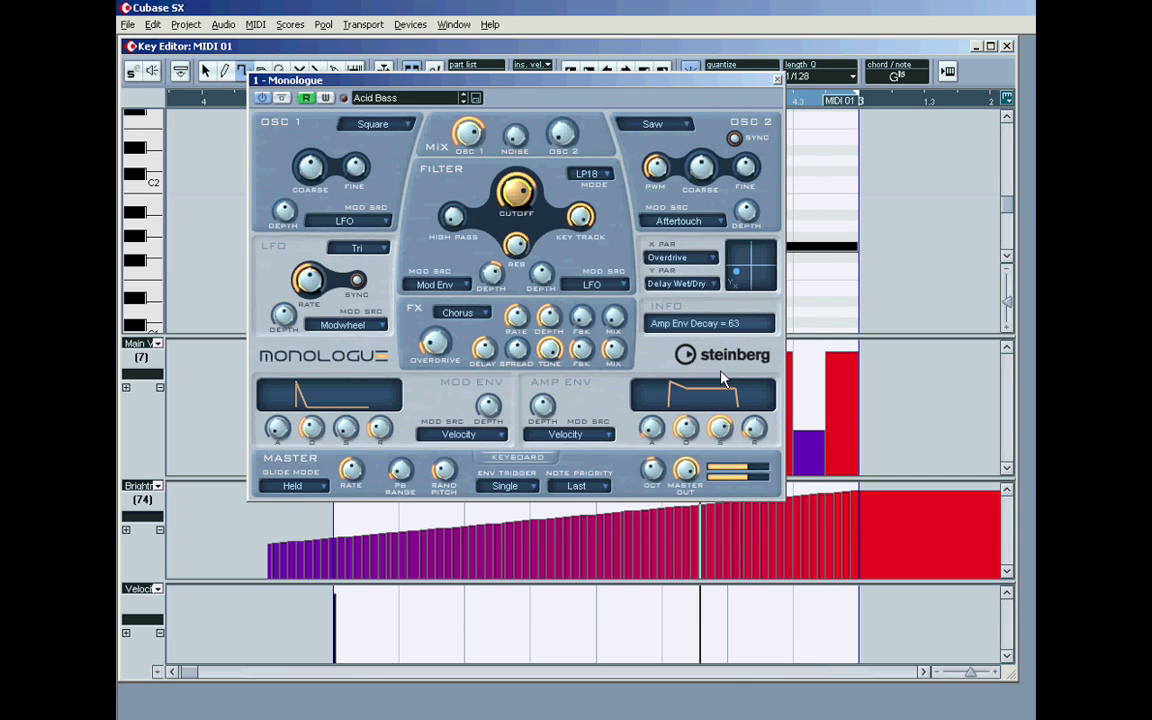
drag(686, 468, 698, 478)
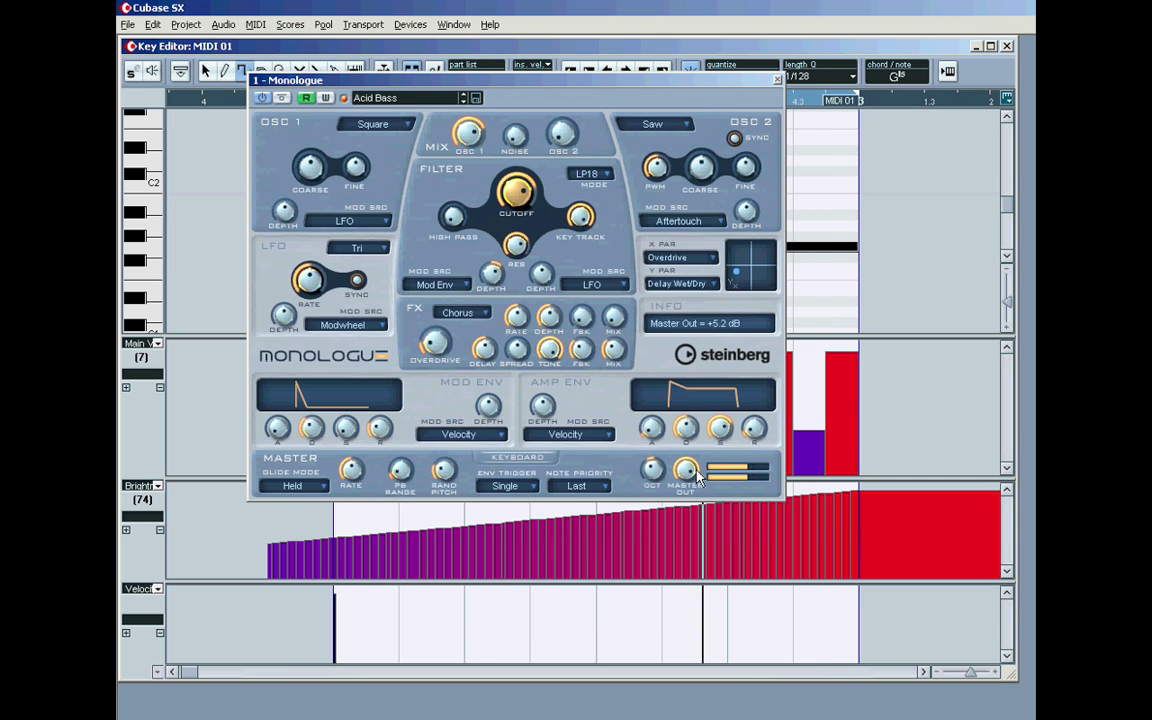
mouse_move(530, 212)
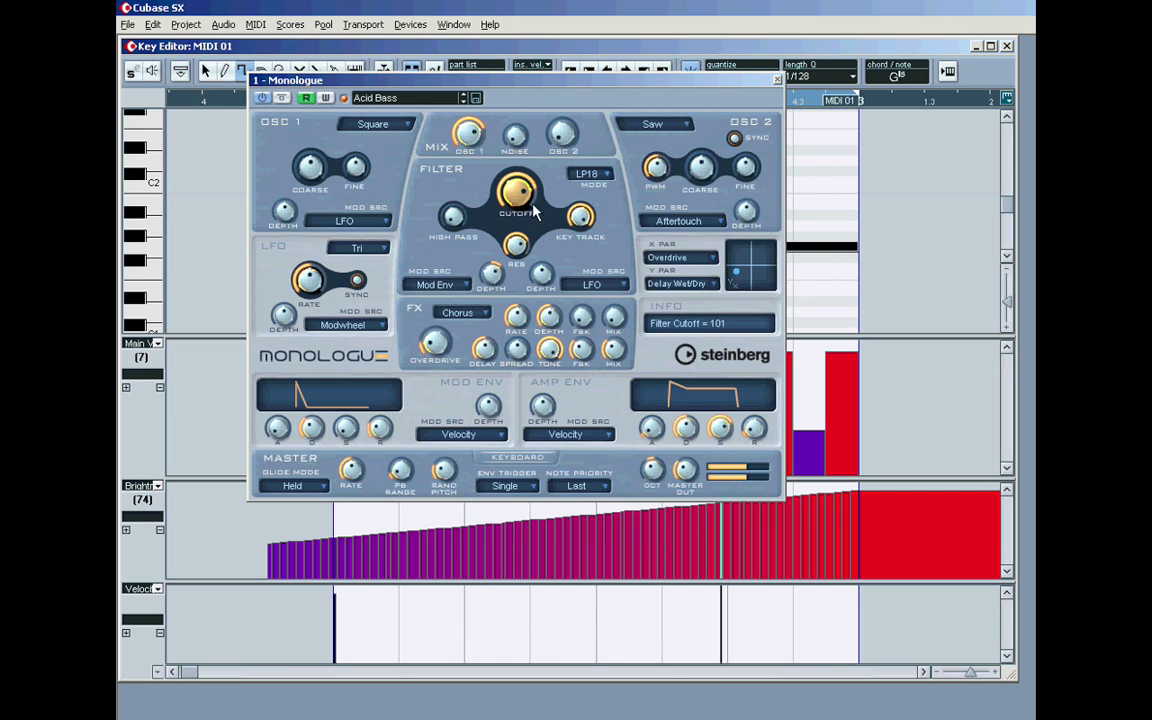
click(778, 80)
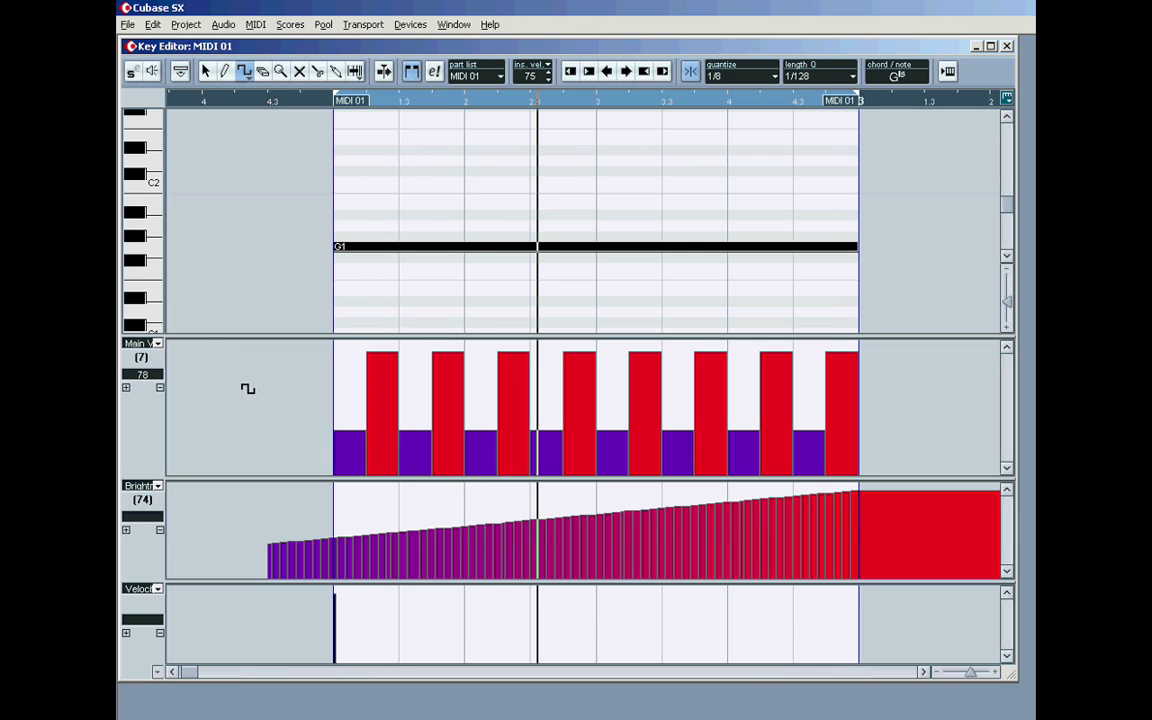
- Erase all Brightness lane events and set the Line tool to Parabola
click(263, 78)
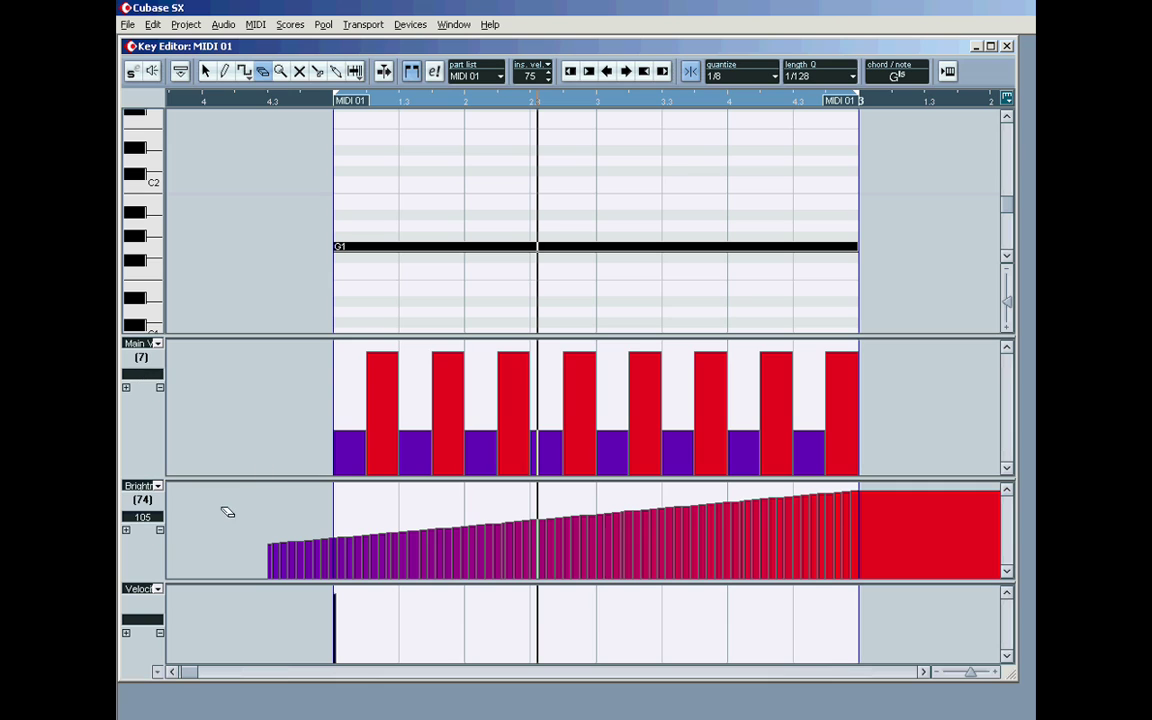
mouse_move(235, 487)
mouse_down()
mouse_move(950, 598)
mouse_move(940, 577)
mouse_move(892, 573)
mouse_up()
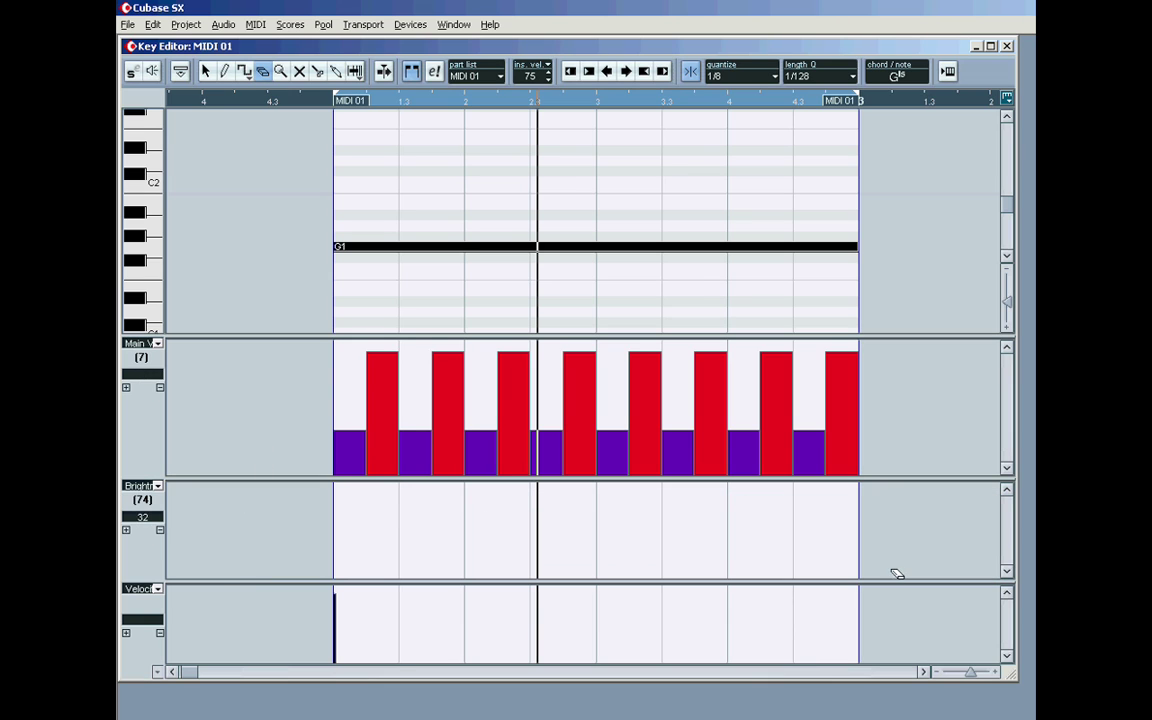
click(246, 75)
click(246, 72)
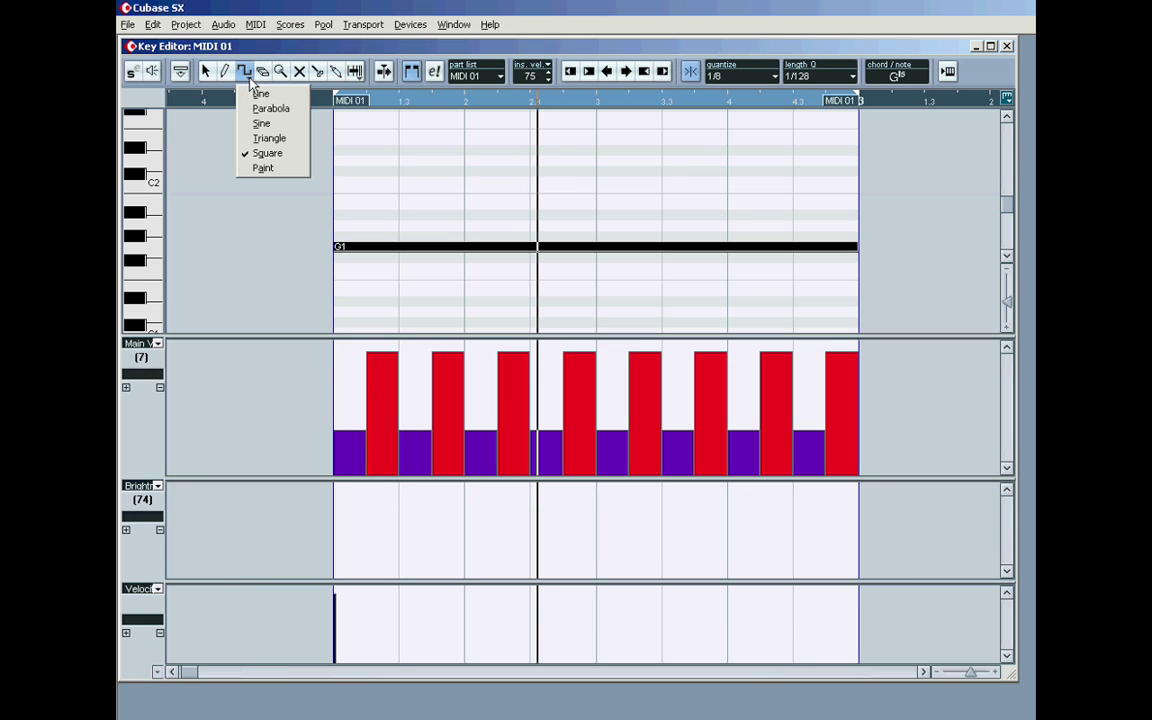
click(262, 102)
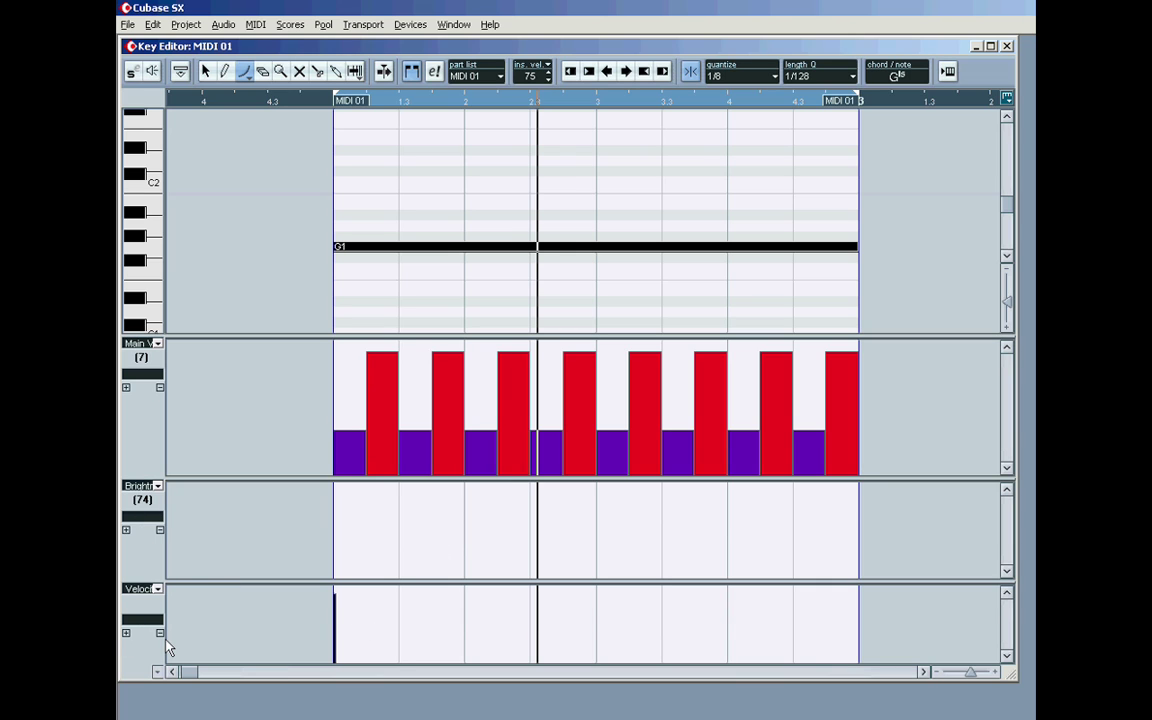
- Remove the Velocity lane and resize the Main Volume, Brightness and note areas
click(160, 634)
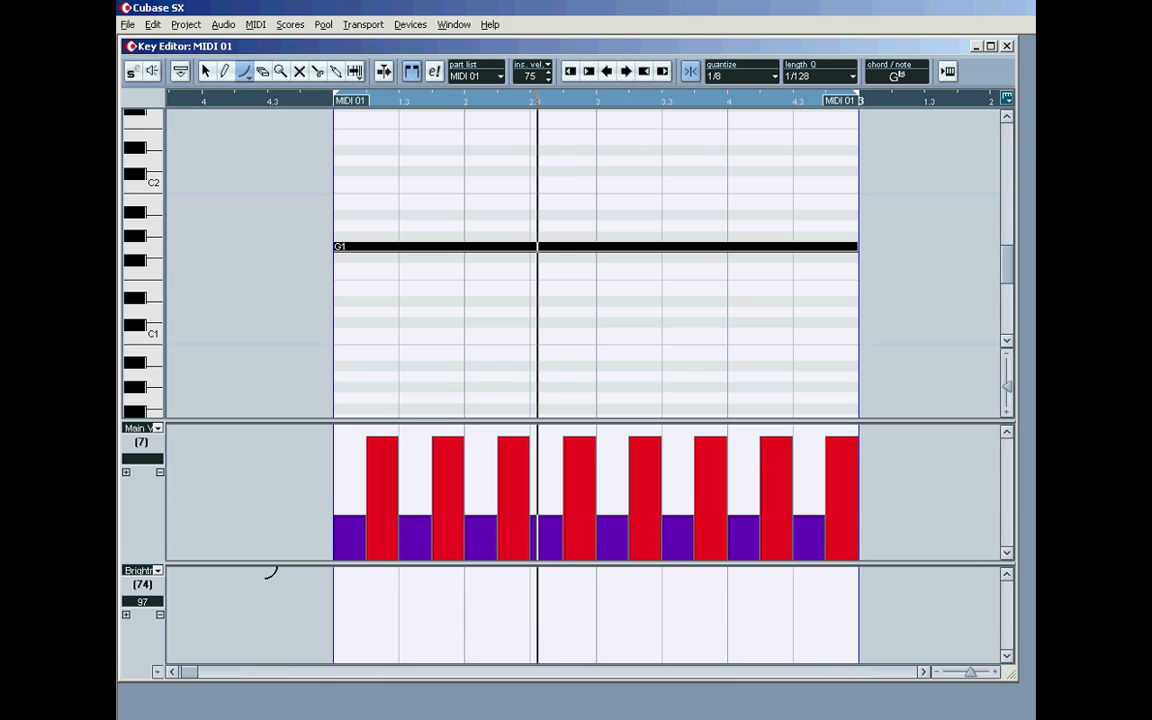
drag(331, 419, 333, 331)
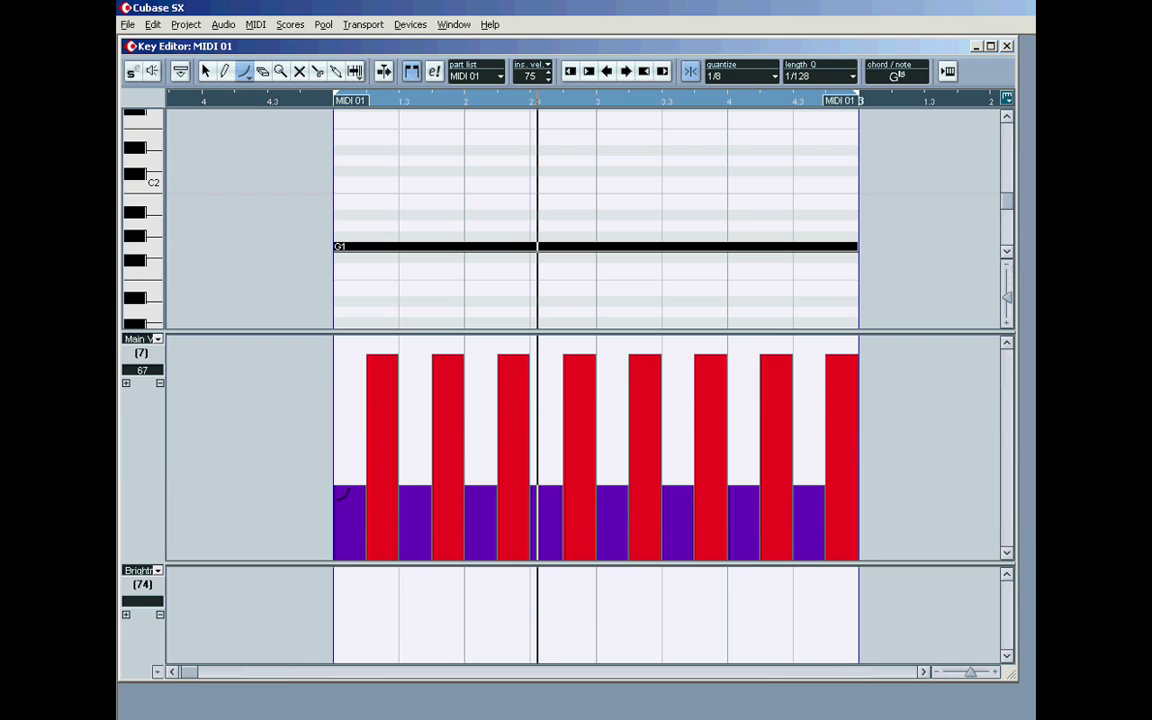
drag(342, 562, 350, 493)
drag(473, 260, 473, 352)
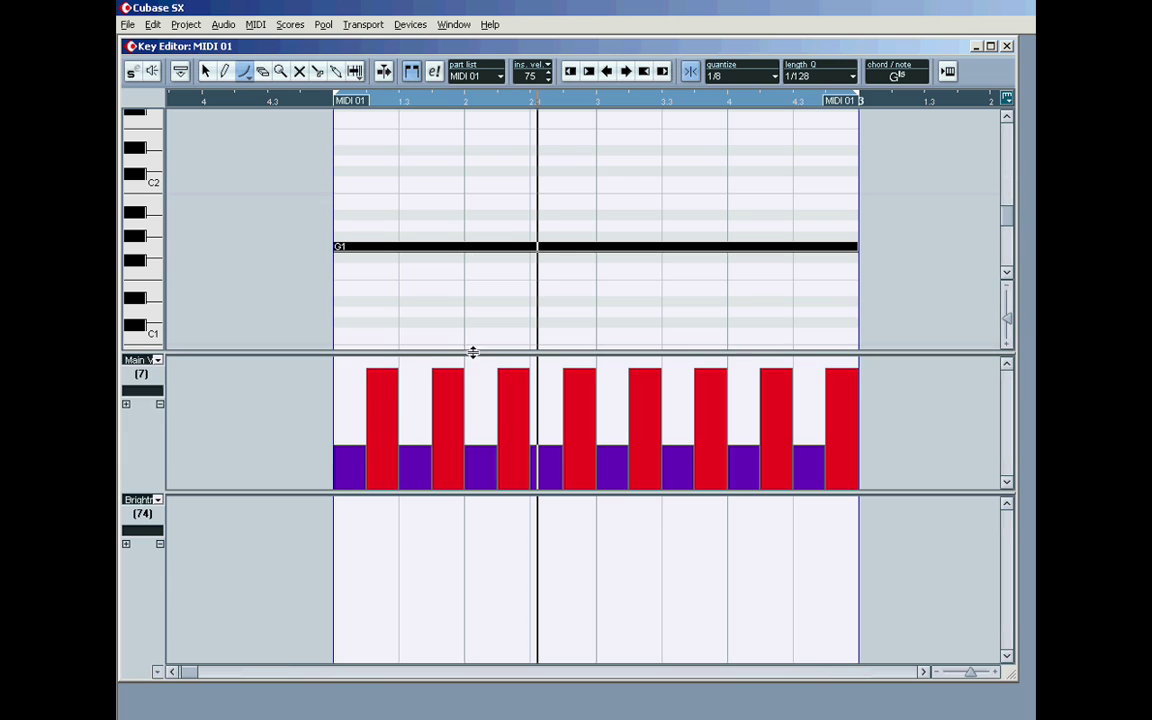
drag(447, 494, 447, 450)
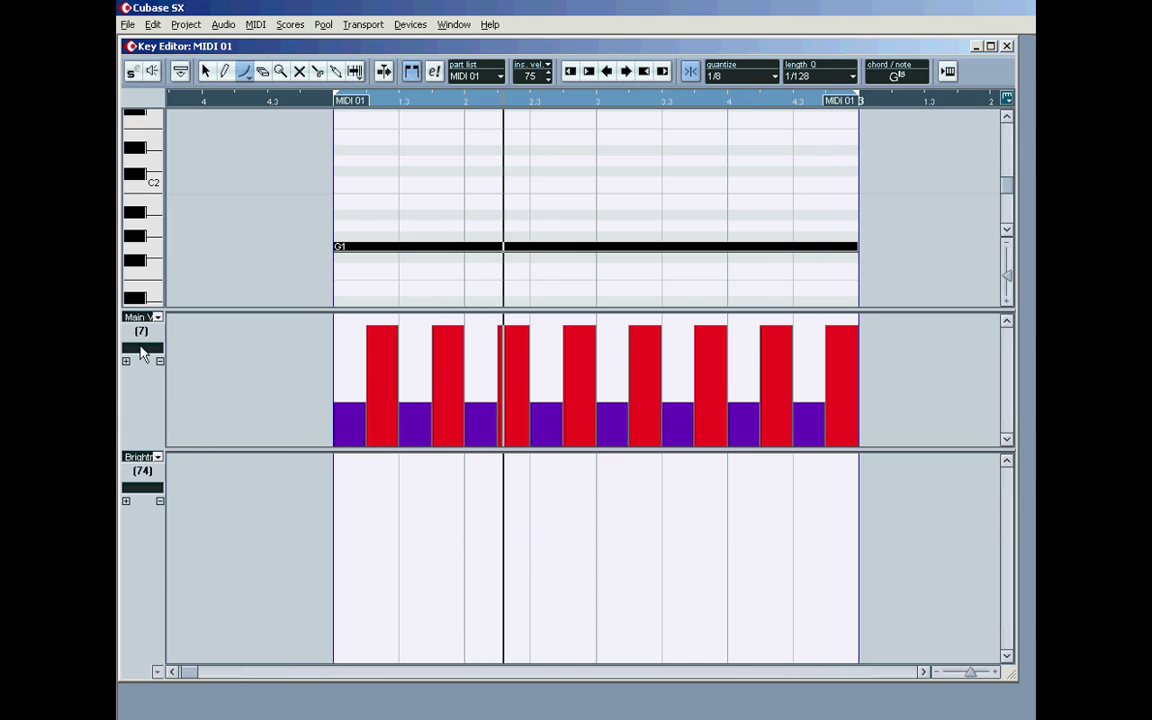
click(156, 317)
- Draw a Brightness parabola rising to a peak near bar 3, then falling to the part end
click(172, 419)
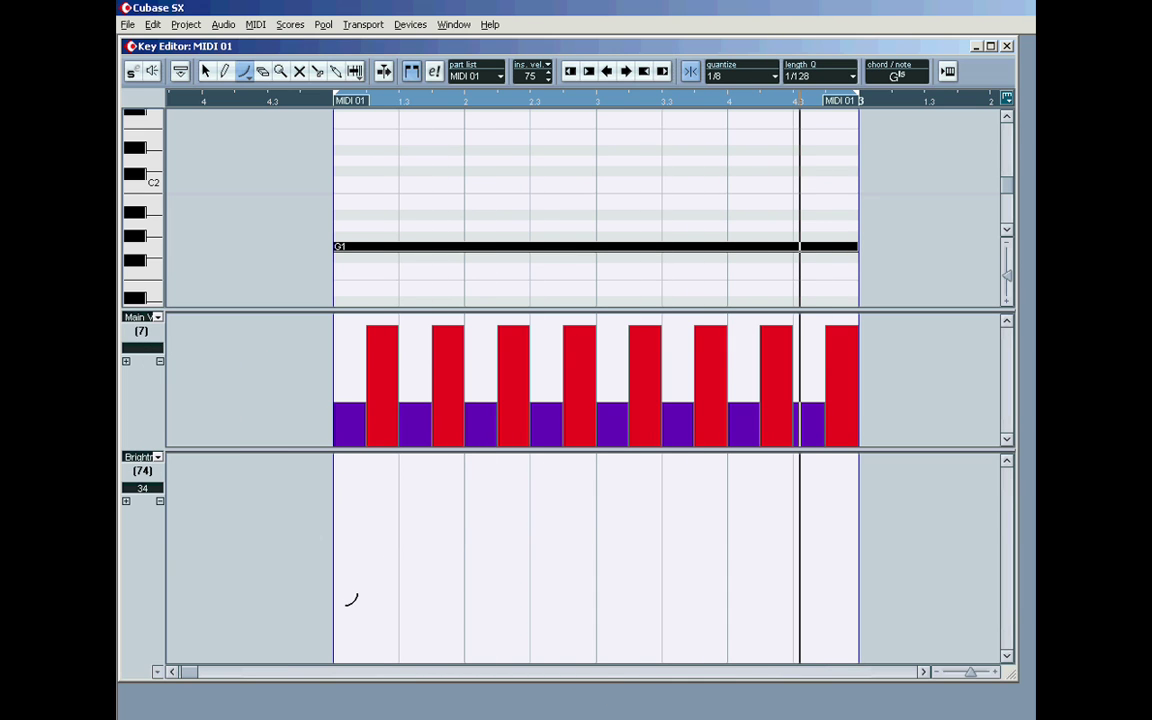
drag(338, 616, 558, 493)
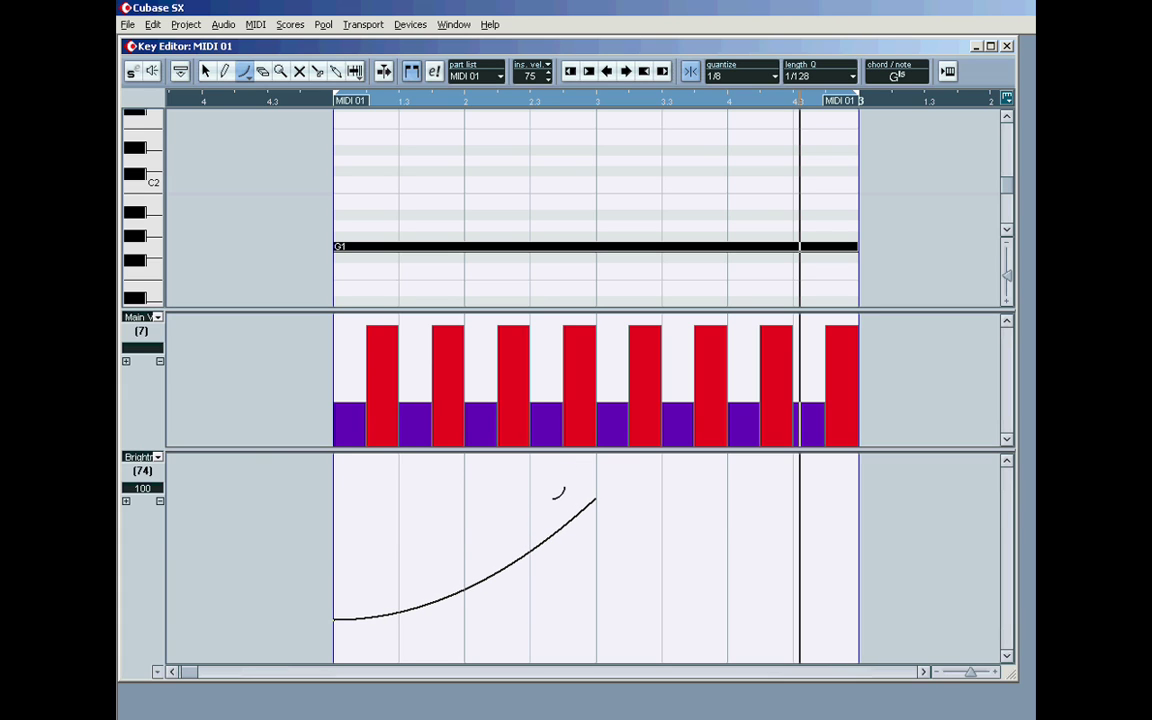
mouse_move(558, 493)
mouse_down()
mouse_move(378, 481)
mouse_move(545, 512)
mouse_move(401, 532)
mouse_move(500, 540)
mouse_move(411, 532)
mouse_move(540, 526)
mouse_move(563, 509)
mouse_move(560, 500)
mouse_move(496, 594)
mouse_move(380, 566)
mouse_move(437, 660)
mouse_move(476, 532)
mouse_move(405, 655)
mouse_move(481, 506)
mouse_move(523, 478)
mouse_move(586, 501)
mouse_move(790, 473)
mouse_move(802, 501)
mouse_move(805, 478)
mouse_move(725, 497)
mouse_move(527, 511)
mouse_move(549, 486)
mouse_up()
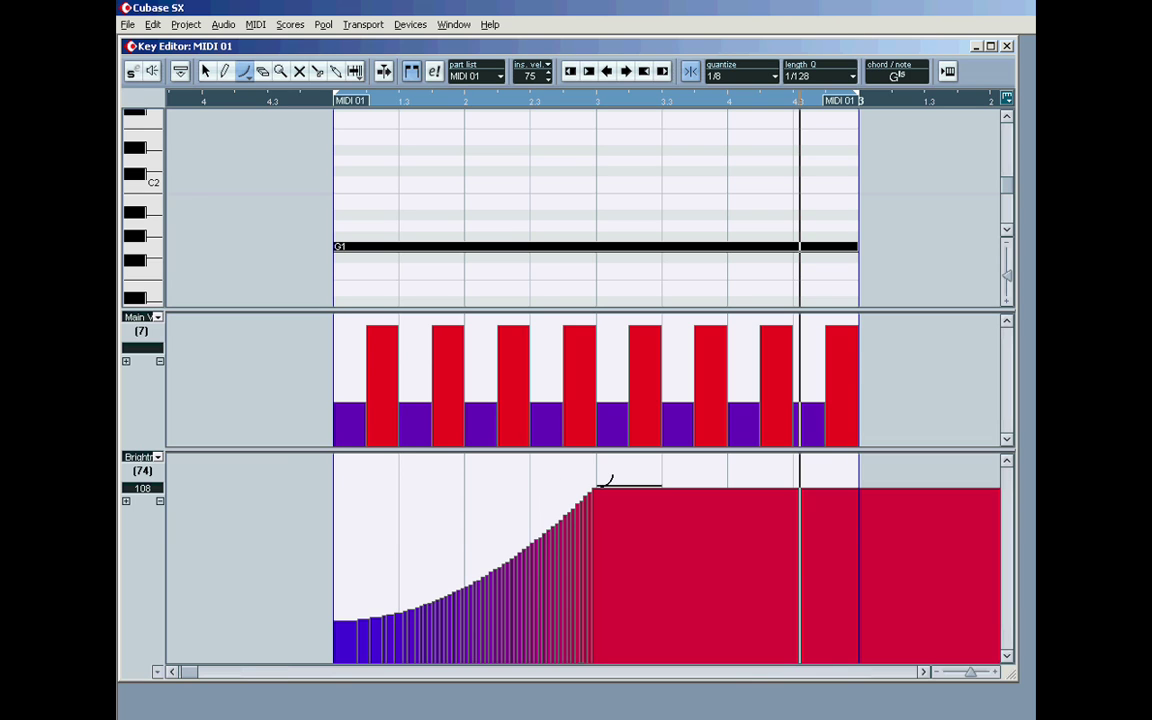
mouse_move(598, 487)
mouse_down()
mouse_move(727, 540)
mouse_move(850, 635)
mouse_move(826, 655)
mouse_up()
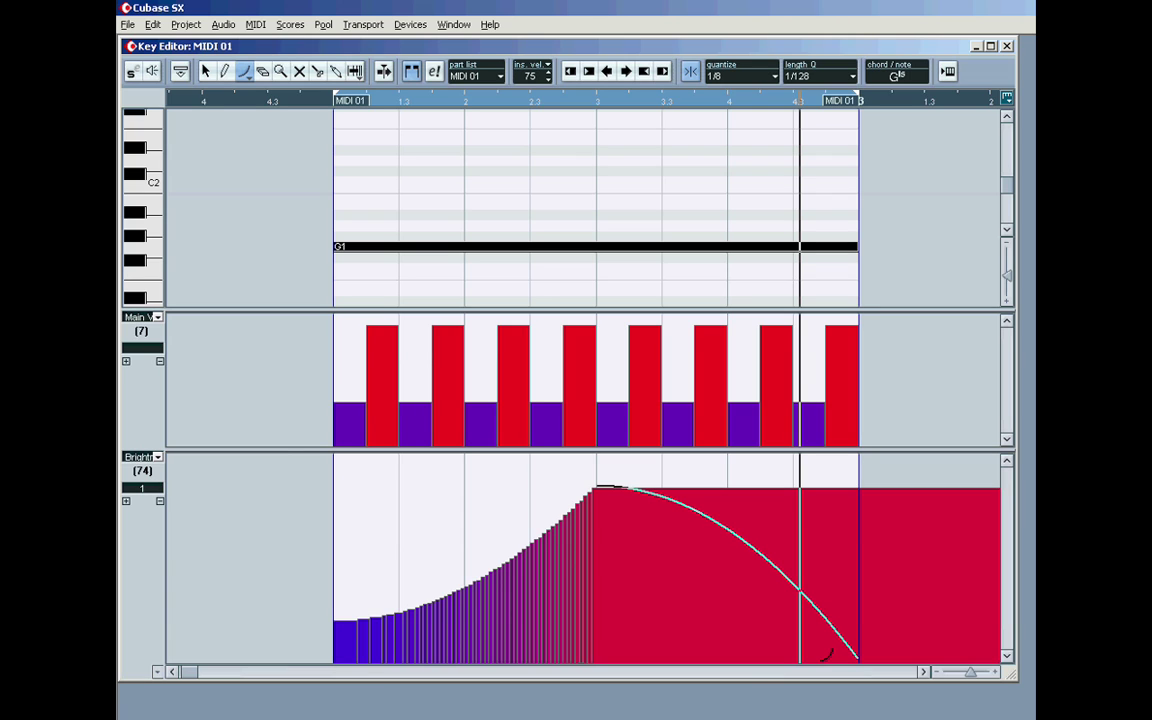
mouse_move(826, 655)
mouse_down()
mouse_move(723, 658)
mouse_move(793, 640)
mouse_move(725, 632)
mouse_move(850, 655)
mouse_move(822, 656)
mouse_up()
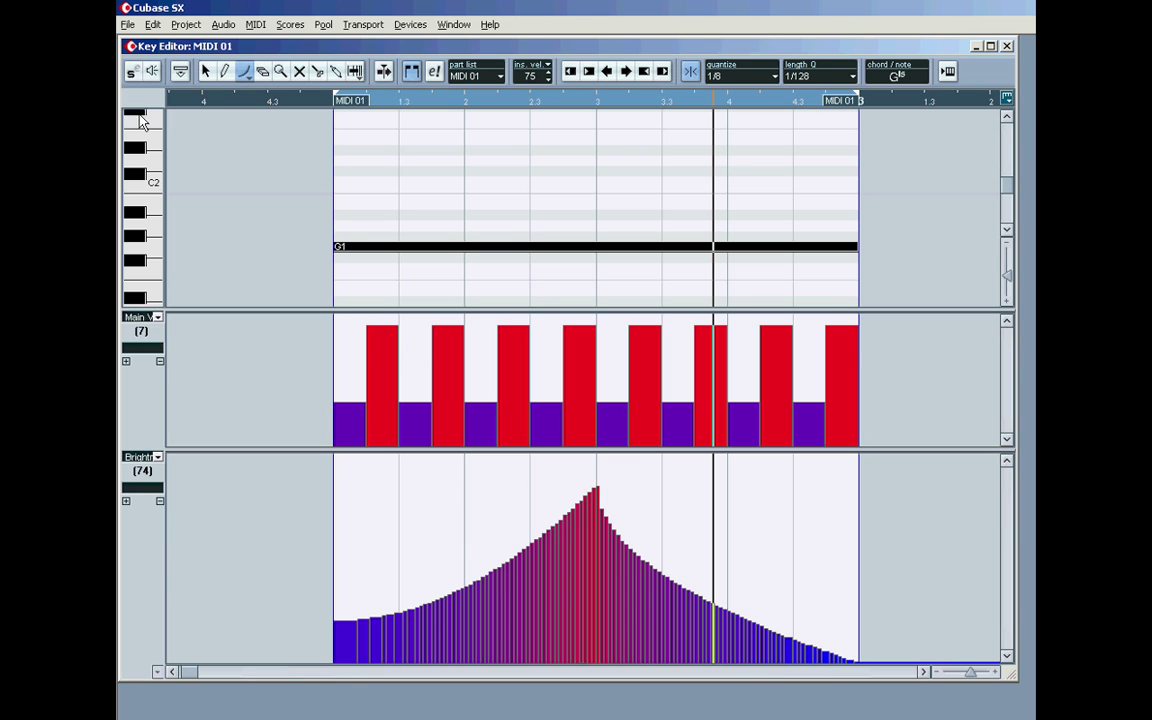
- Select all Brightness curve events and drag them right to shift the peak later
click(204, 72)
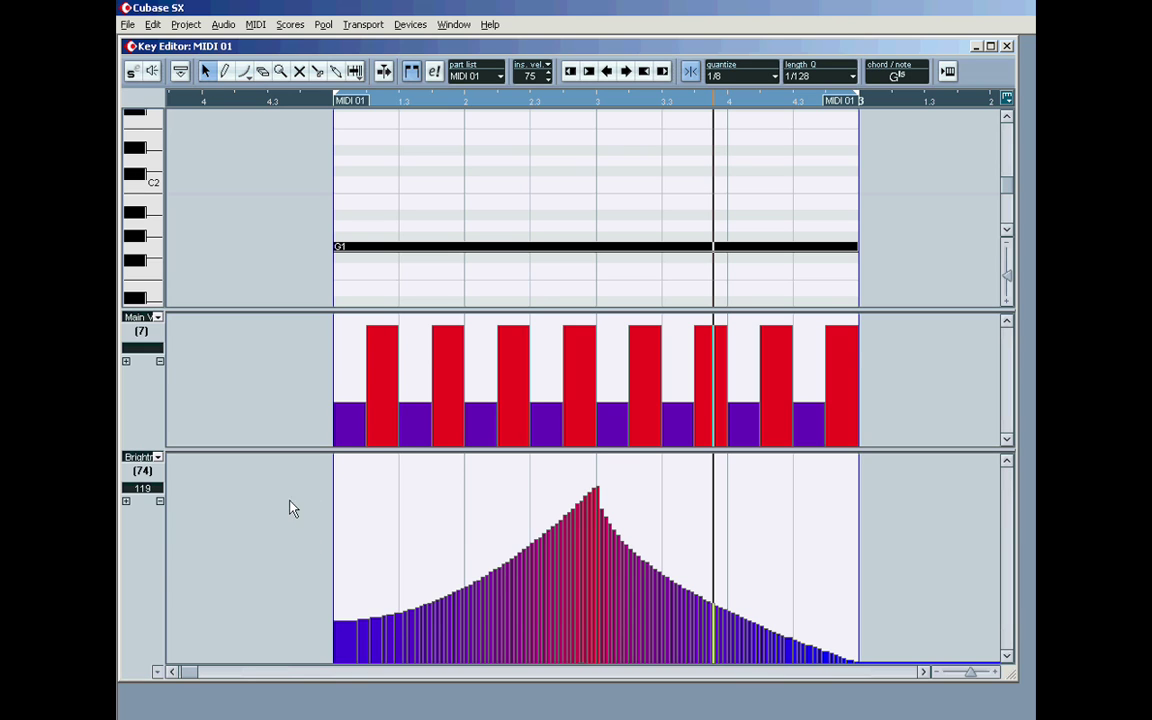
drag(284, 467, 866, 668)
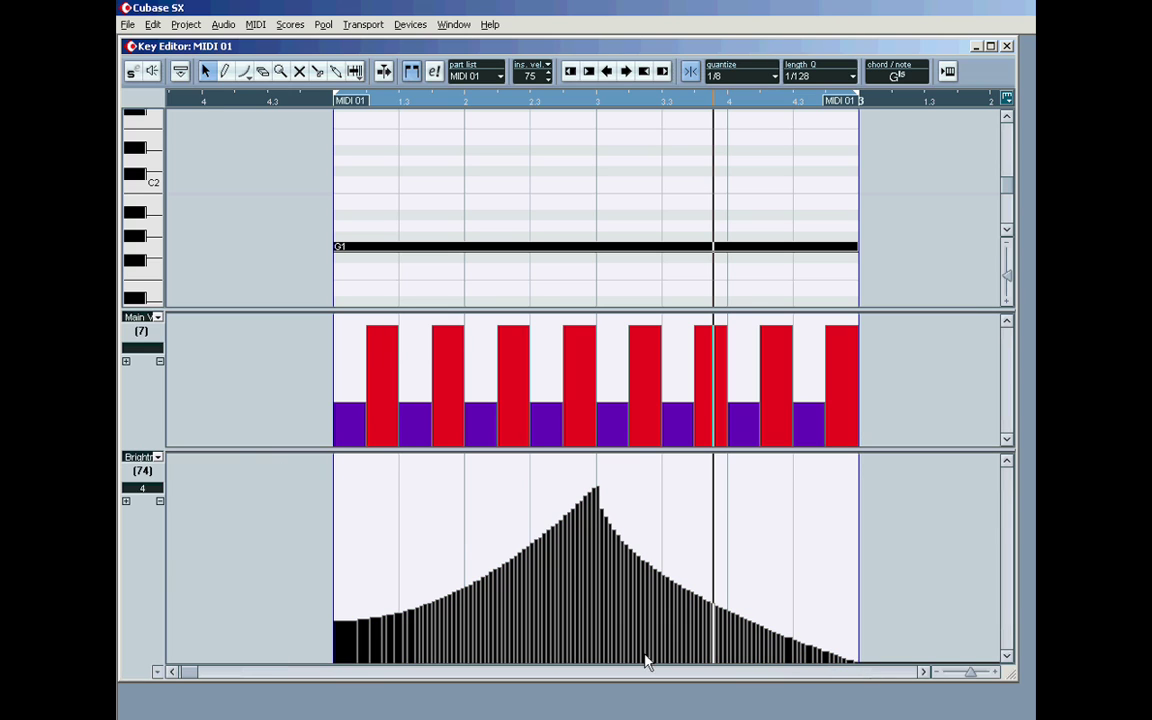
drag(567, 571, 645, 578)
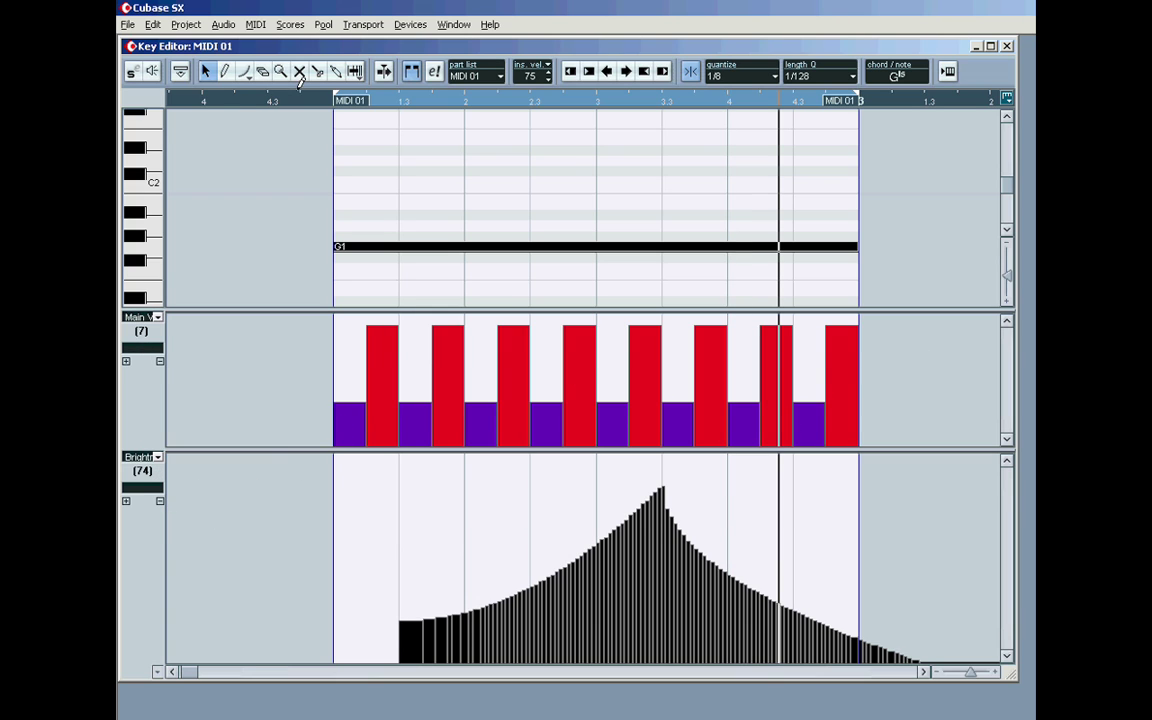
- Erase all events in the Brightness and Main Volume lanes
click(263, 72)
drag(350, 501, 977, 687)
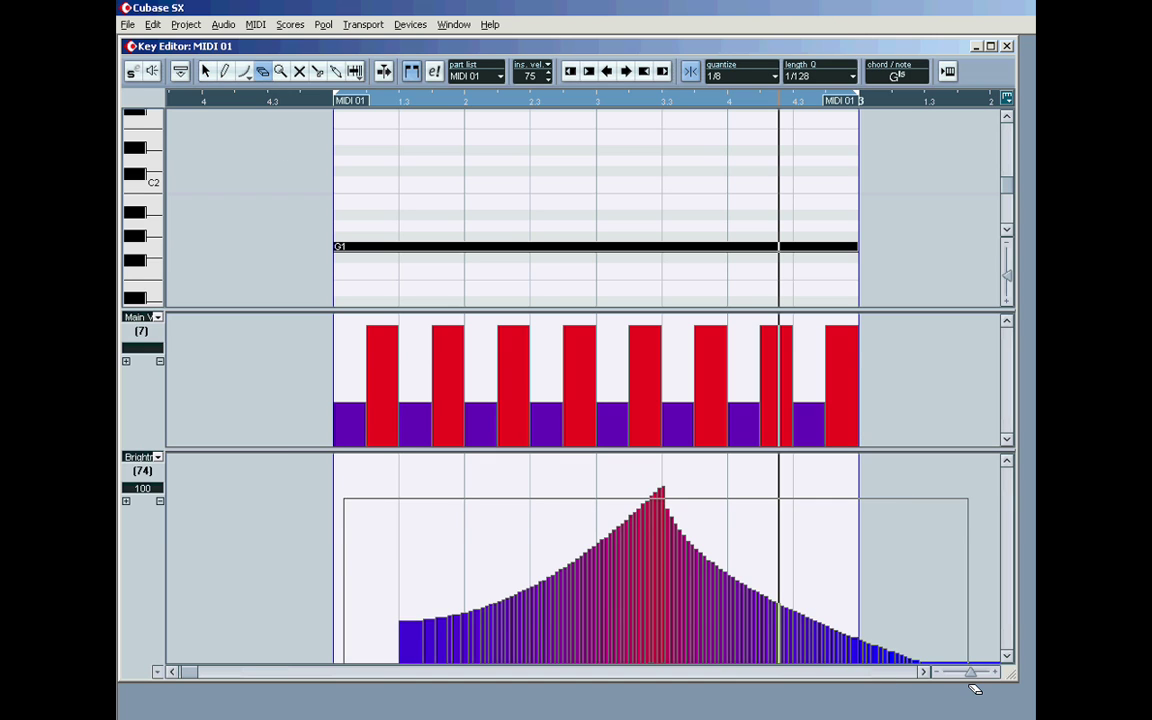
mouse_move(301, 322)
mouse_down()
mouse_move(357, 386)
mouse_move(888, 449)
mouse_move(773, 403)
mouse_up()
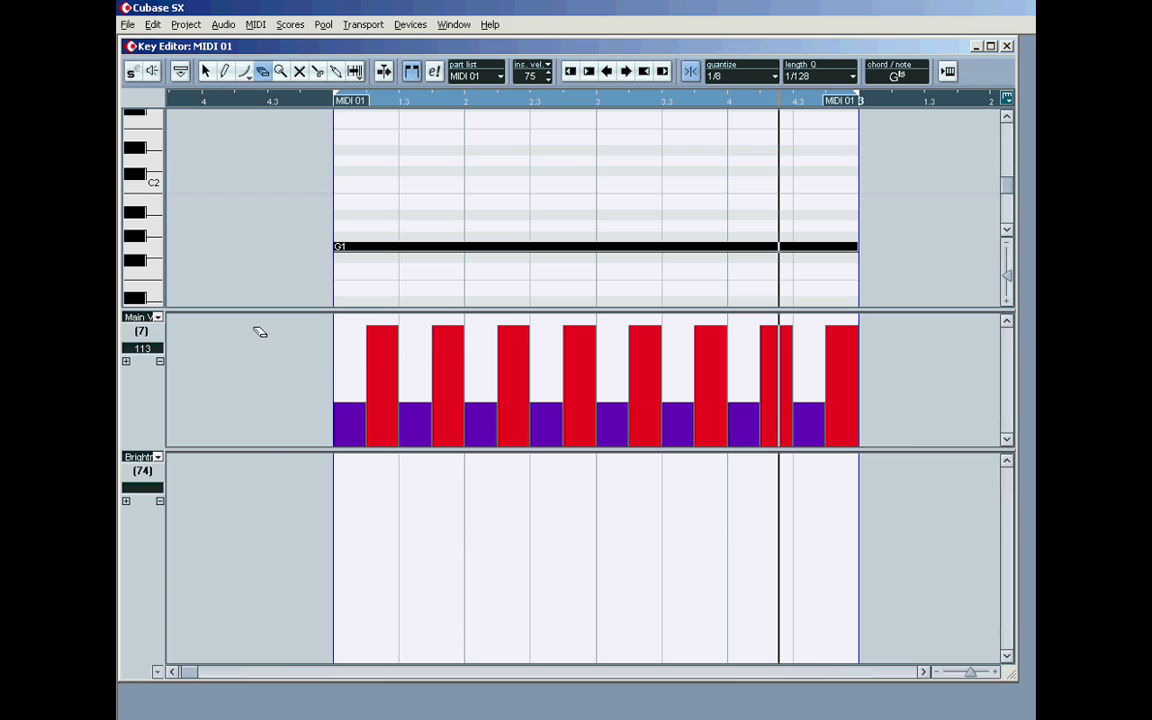
drag(261, 323, 720, 399)
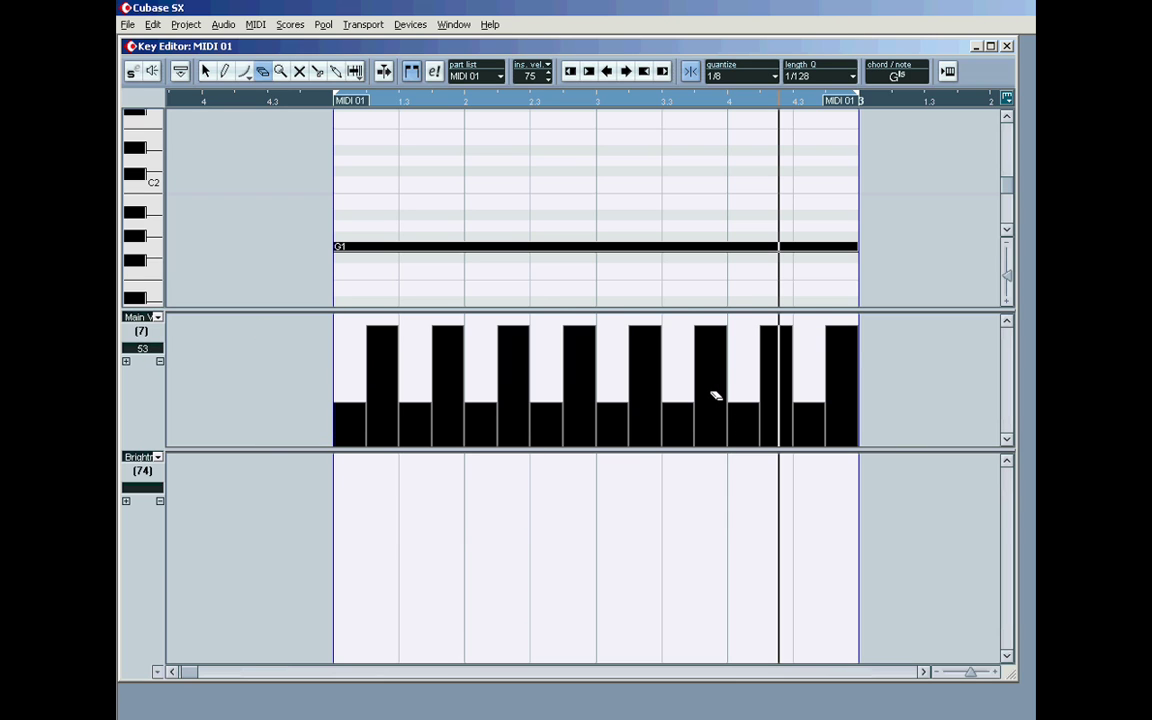
- Remove the Brightness lane, switch the remaining lane to Velocity, and resize it
click(161, 502)
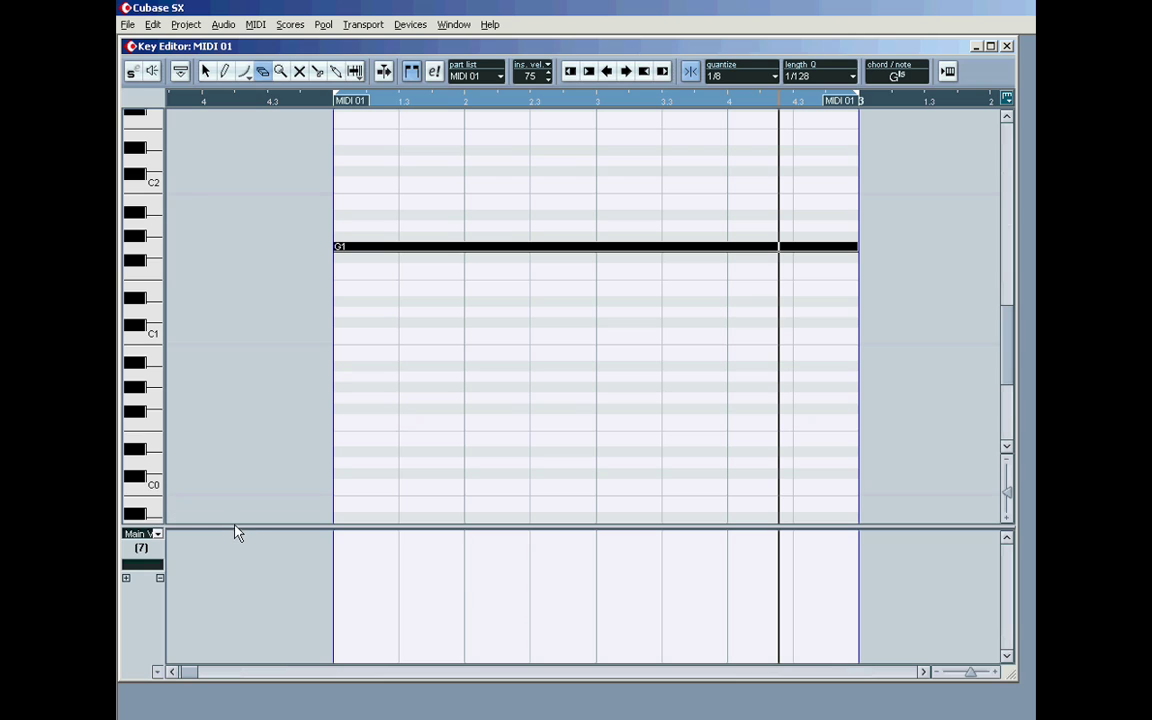
drag(246, 528, 247, 490)
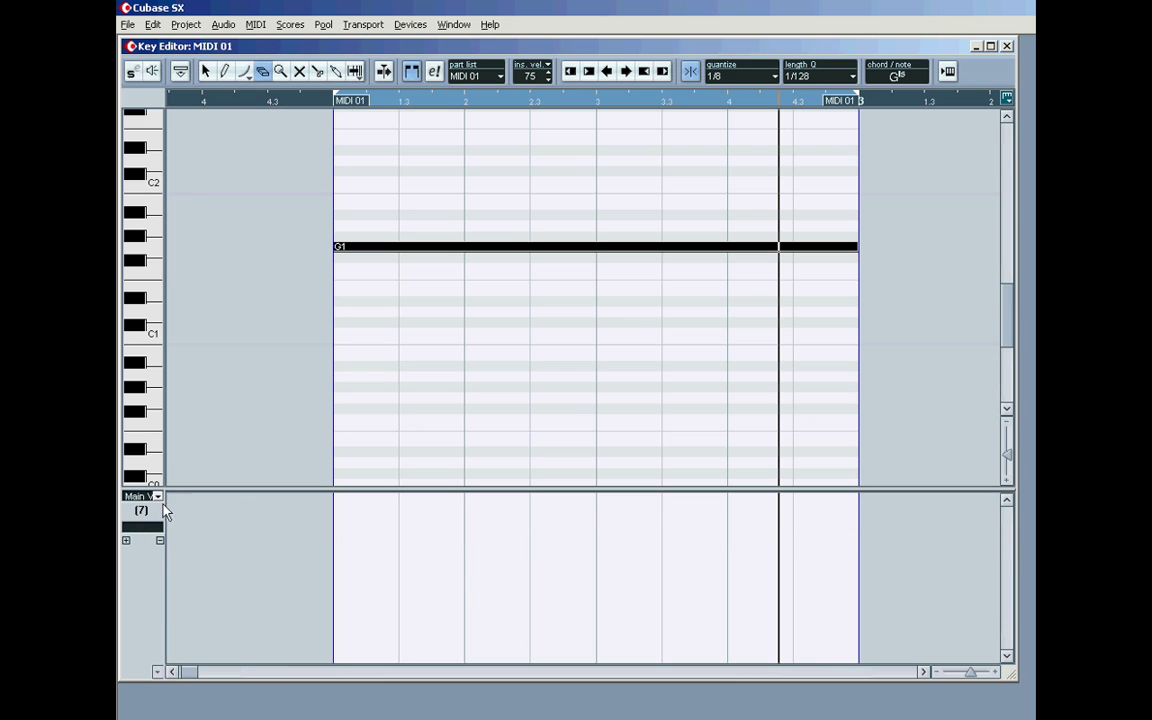
click(158, 497)
click(160, 509)
drag(527, 488, 529, 507)
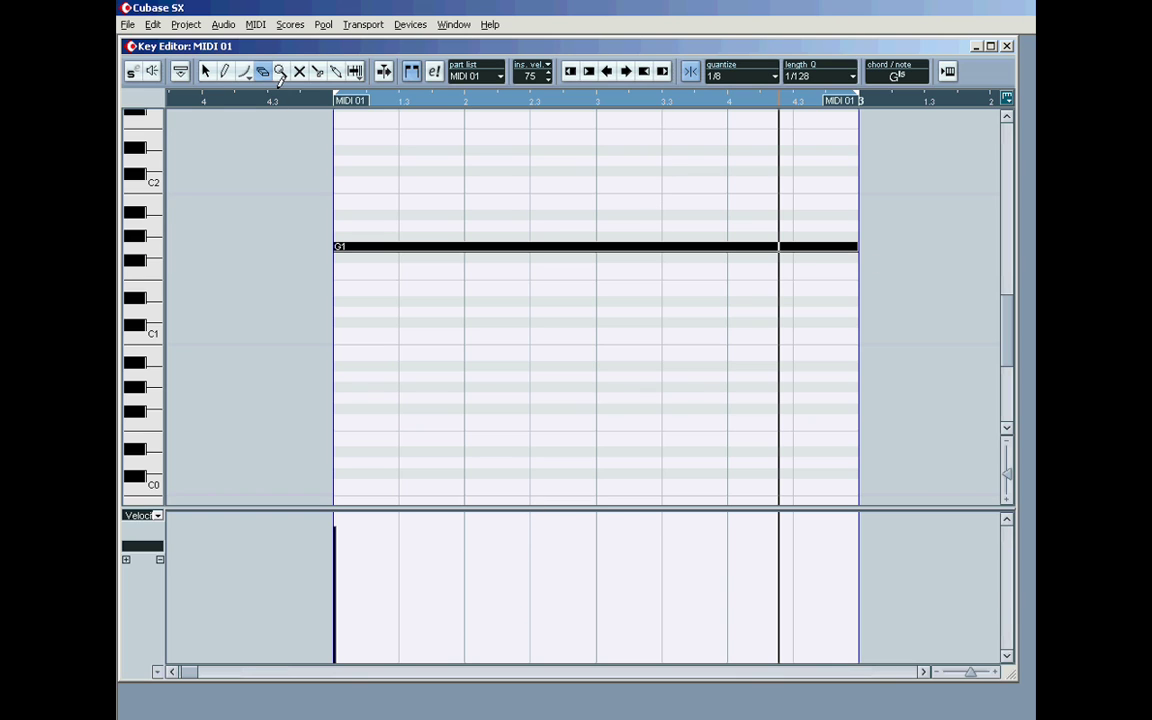
- Set length quantize to 1/16 and shorten the G1 note to end at 2.2.3
click(207, 73)
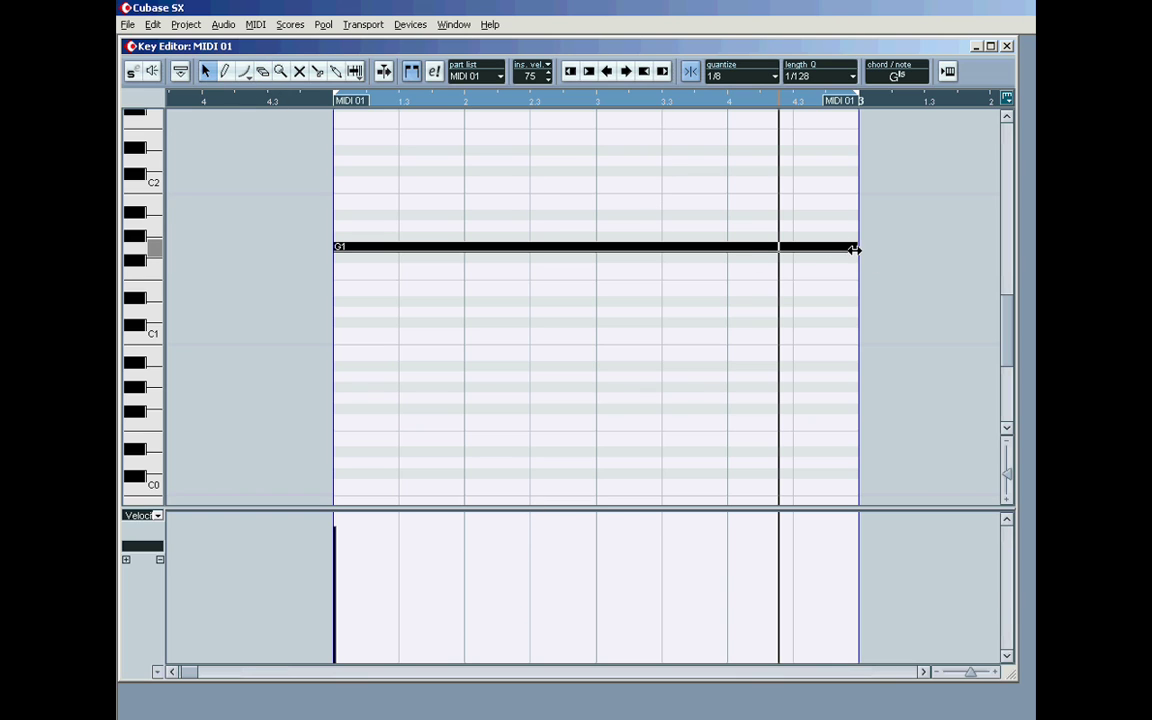
drag(854, 249, 855, 248)
click(855, 77)
click(815, 165)
drag(850, 247, 538, 252)
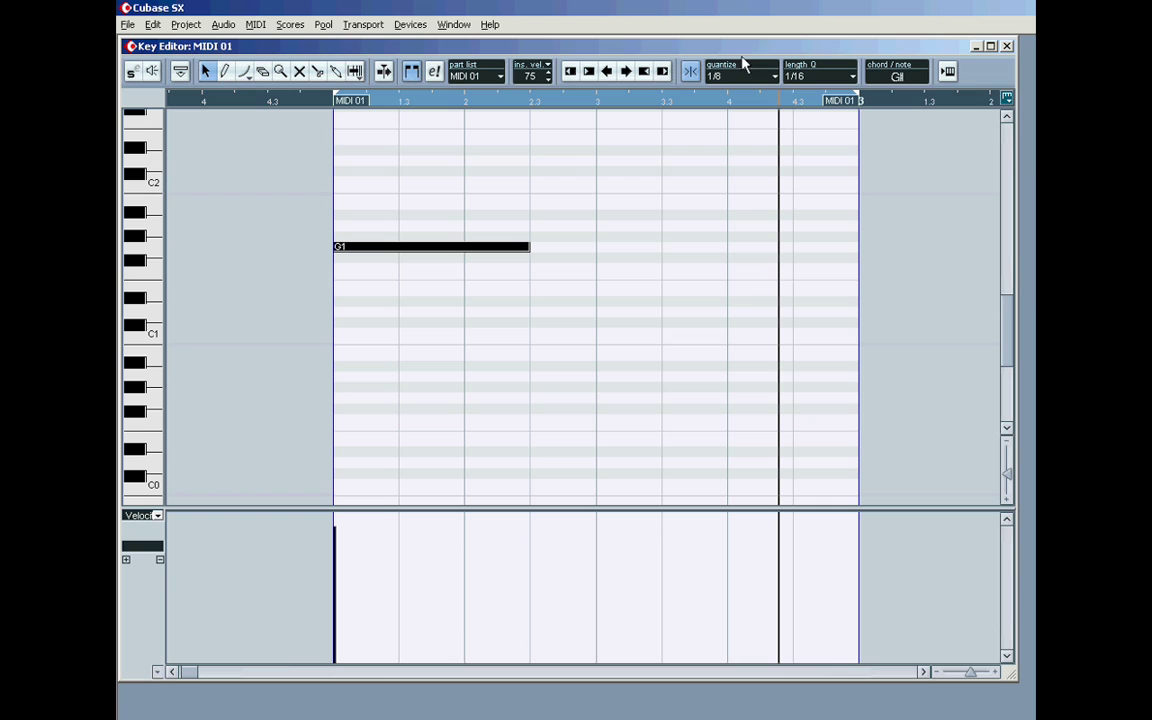
- Dismiss the toolbar options menu, then nudge the G1 note so it starts at 1.3
right_click(674, 88)
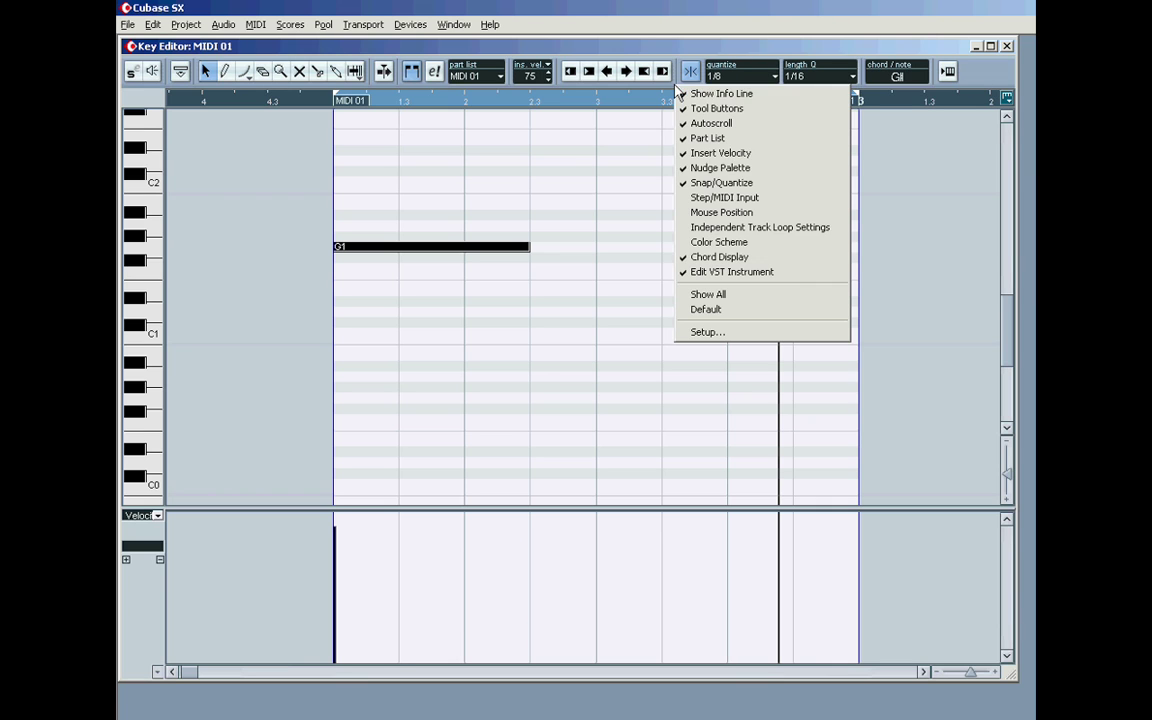
click(980, 84)
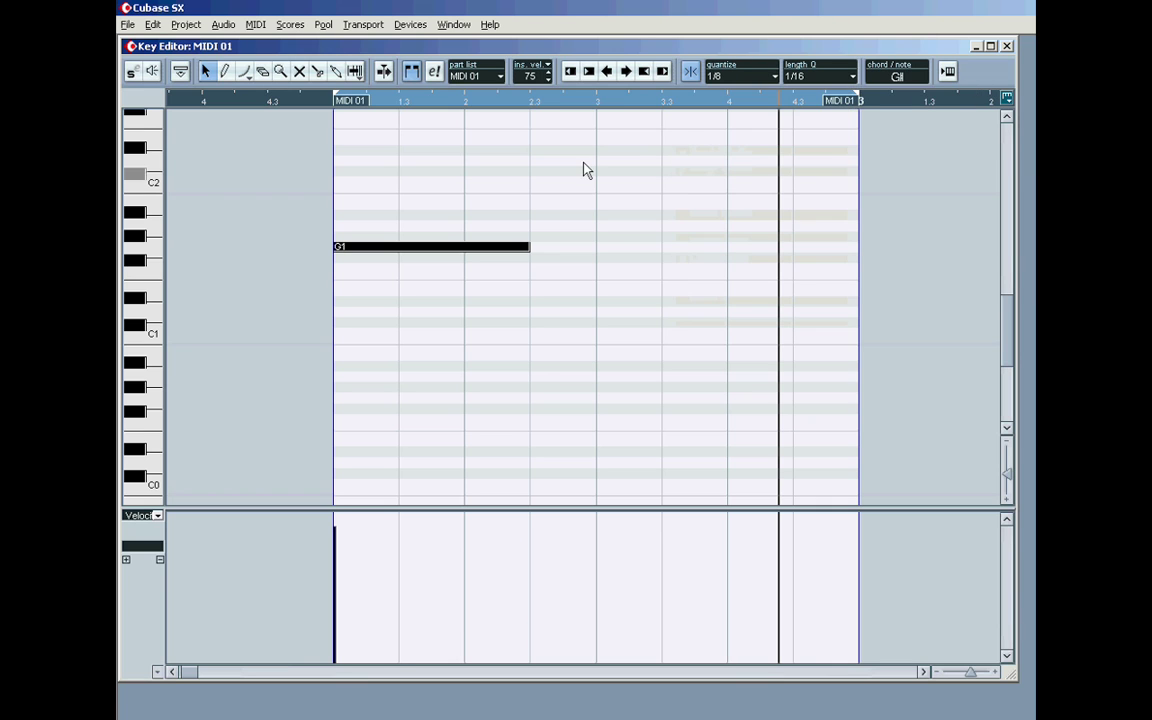
click(629, 75)
click(629, 75)
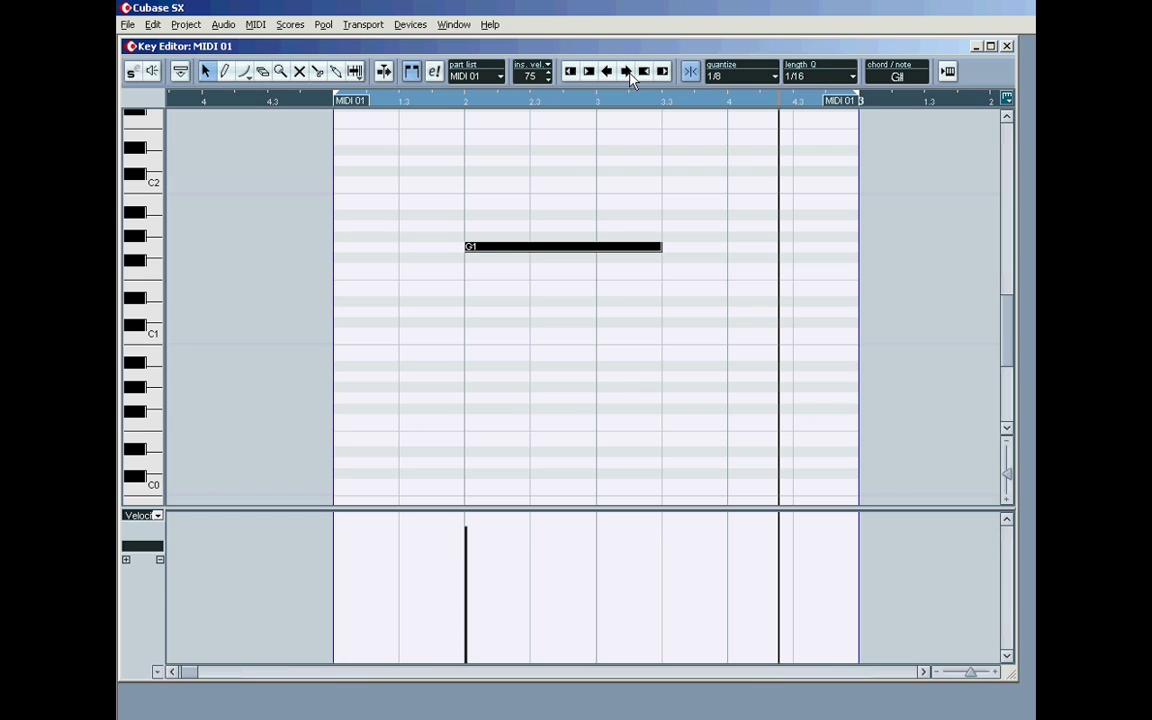
click(609, 74)
click(625, 71)
click(626, 72)
click(607, 72)
click(607, 72)
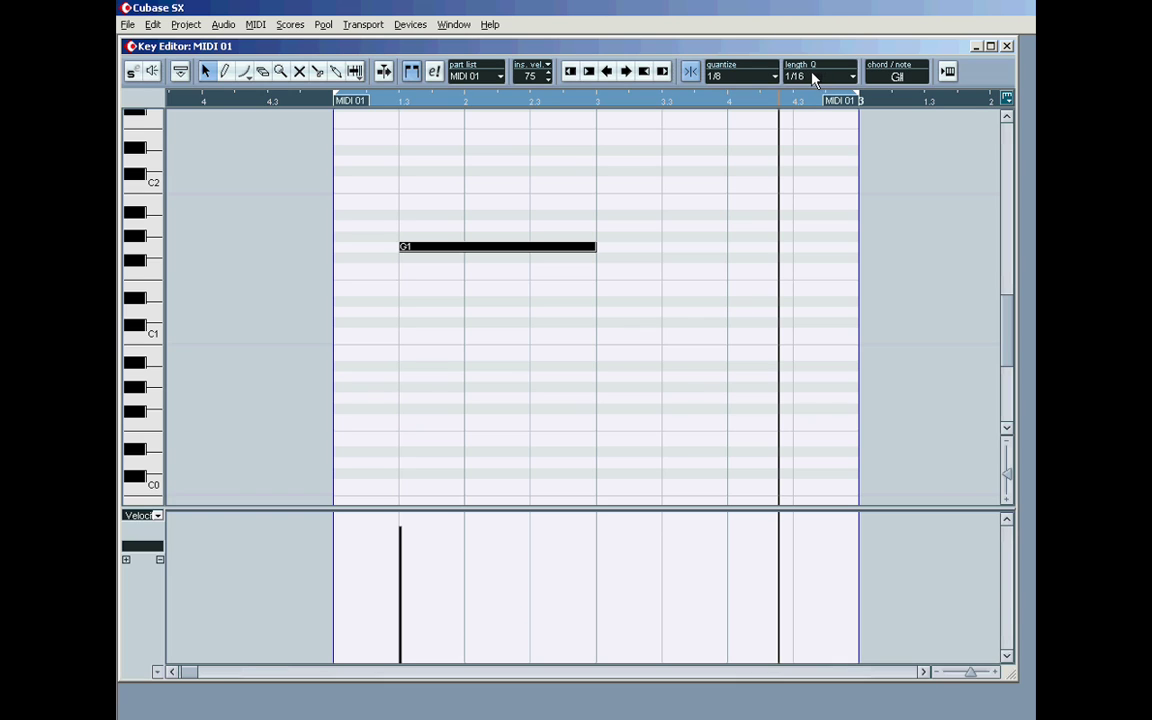
- Lengthen the G1 note by five grid steps, then shorten it by three
click(667, 76)
click(666, 76)
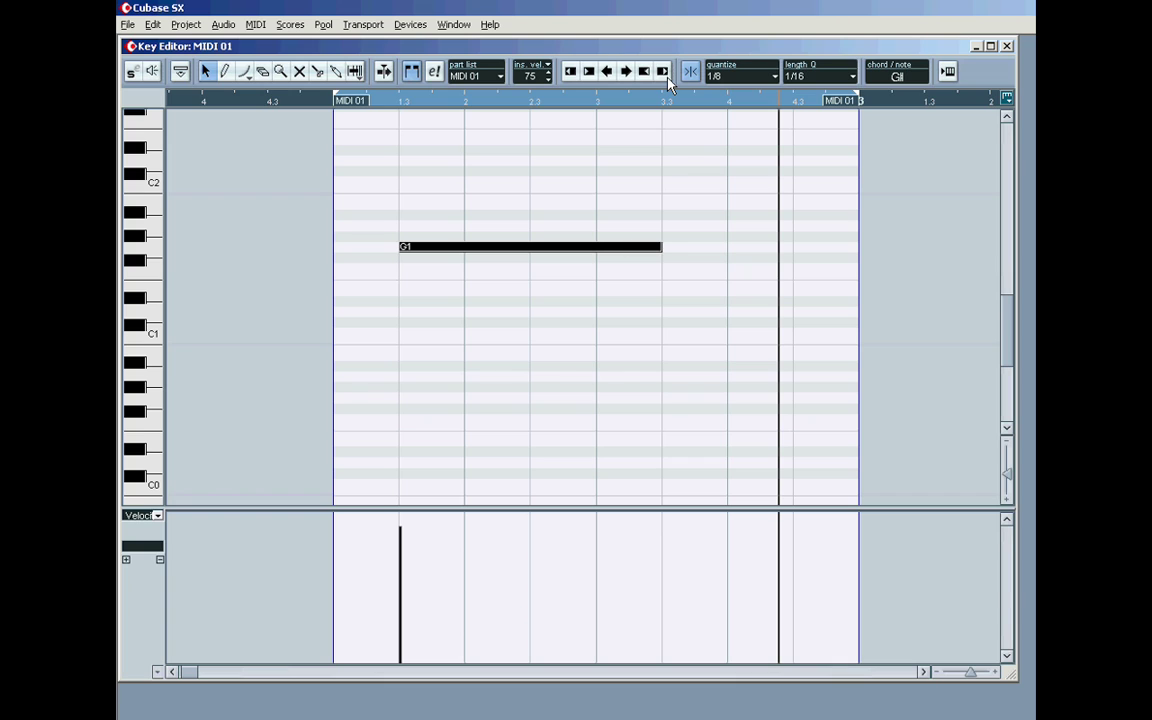
click(664, 77)
click(663, 77)
click(661, 78)
click(645, 77)
click(645, 77)
click(645, 77)
click(645, 77)
- Trim the G1 note's start one net step later so it begins at bar 2
click(568, 78)
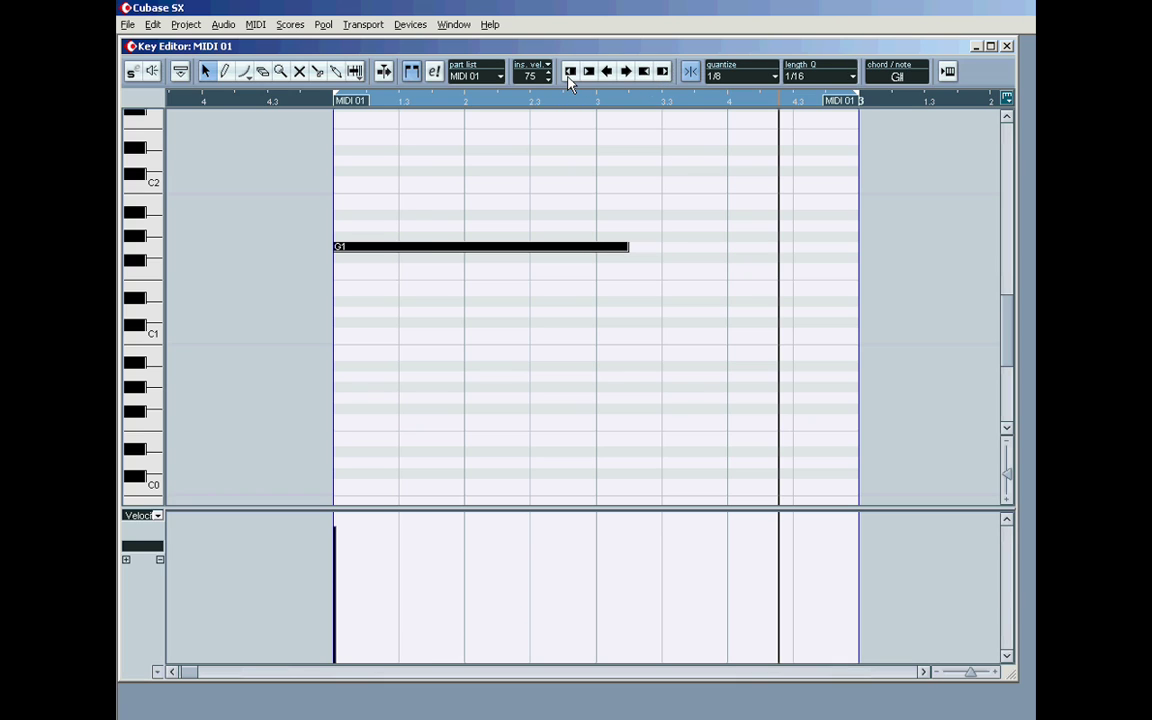
click(586, 78)
click(586, 78)
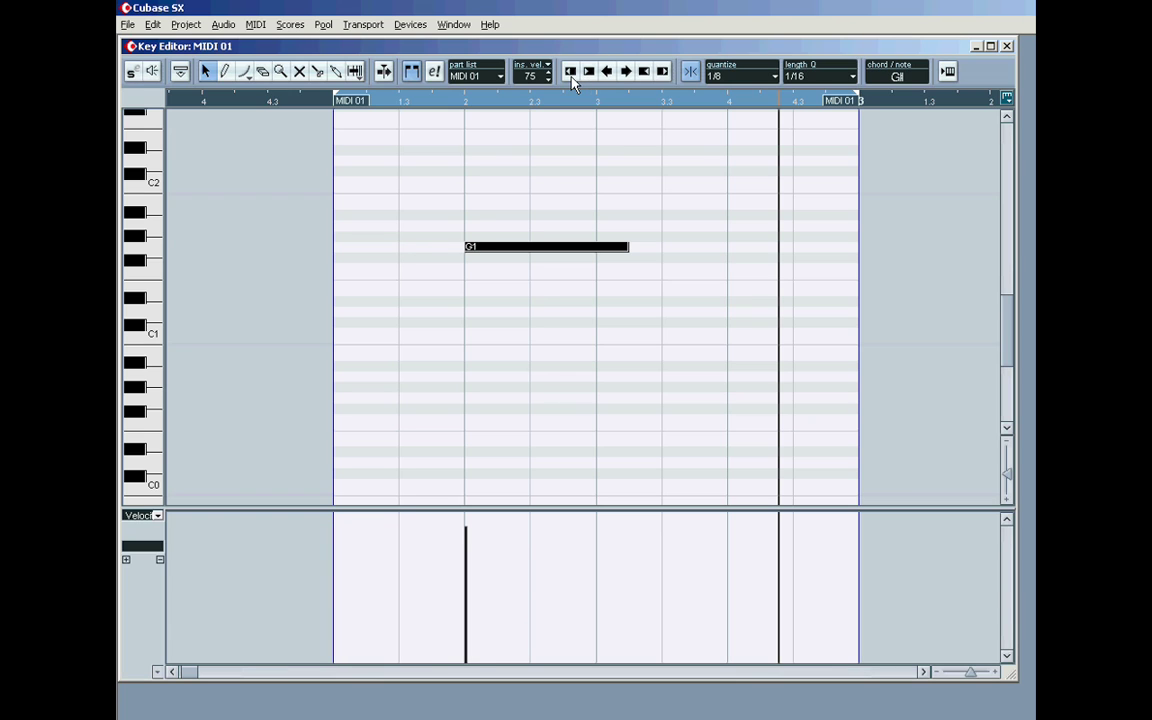
click(570, 74)
click(587, 74)
click(570, 74)
click(587, 74)
click(571, 74)
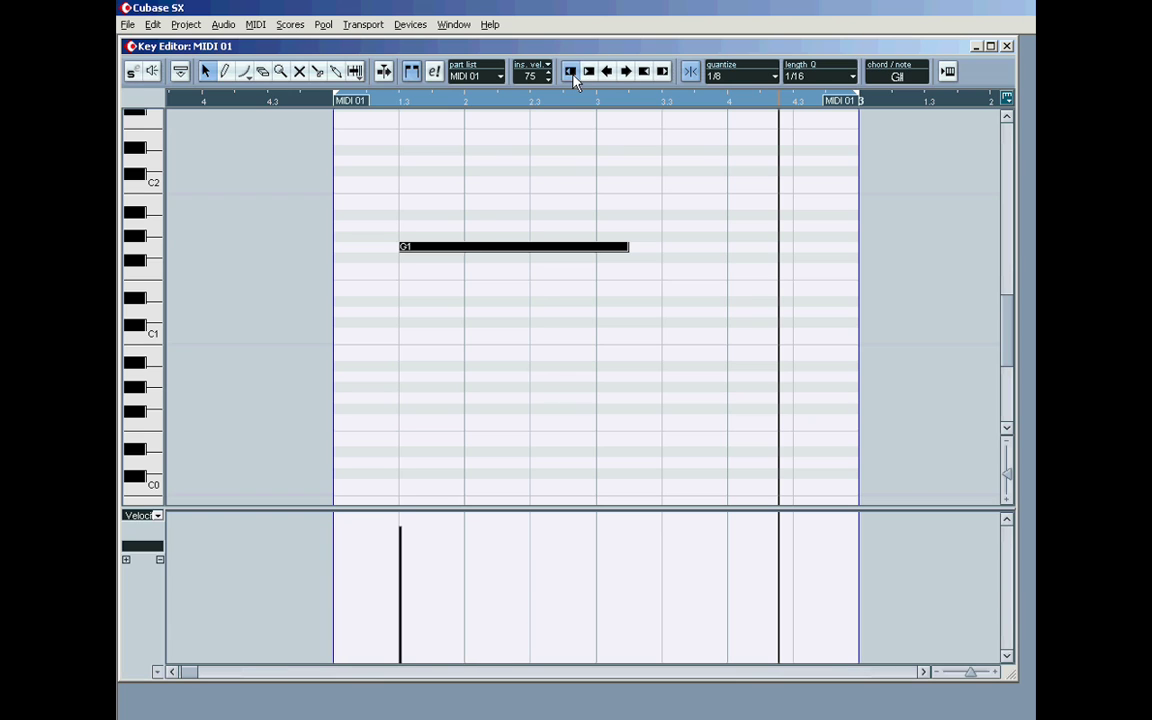
click(588, 74)
click(570, 74)
click(588, 74)
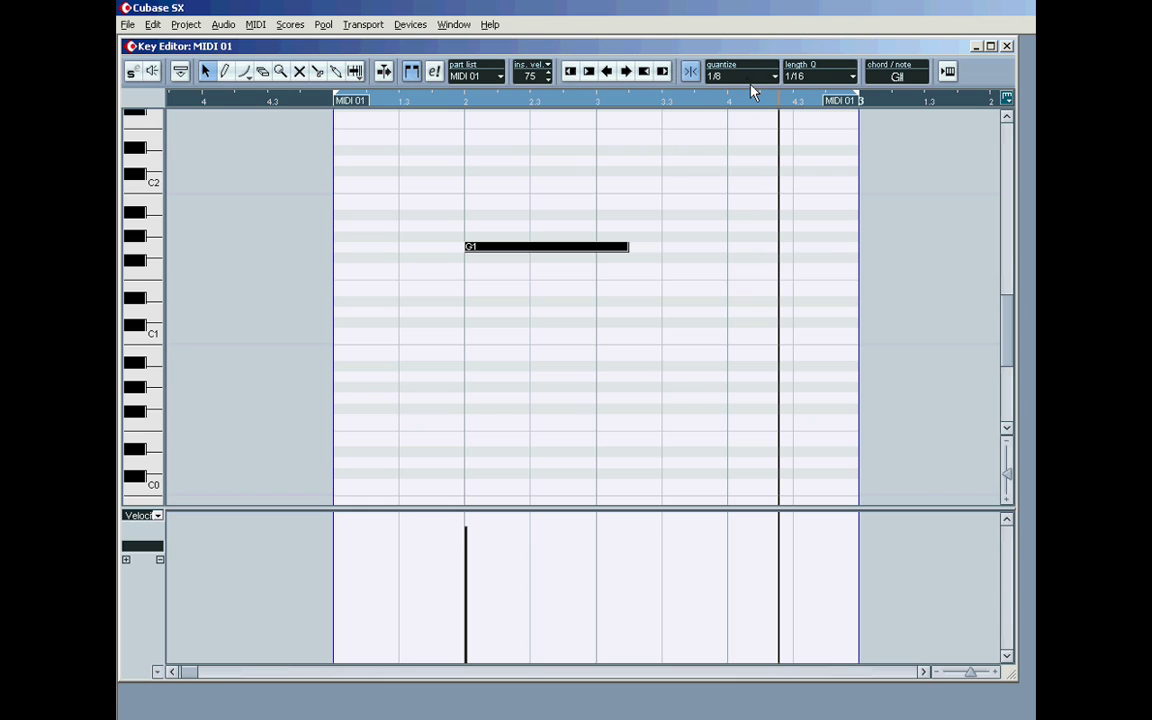
- Set Length Quantize to Quantize Link and the quantize grid to 1/16
click(826, 74)
click(845, 94)
click(773, 80)
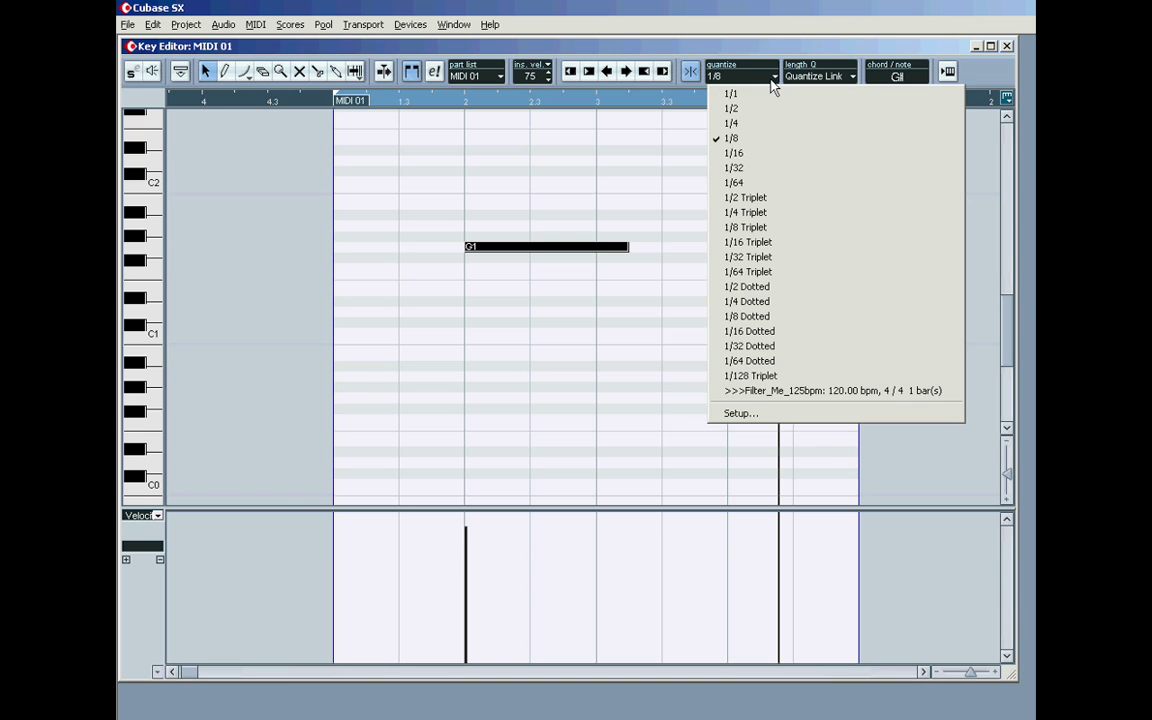
click(718, 152)
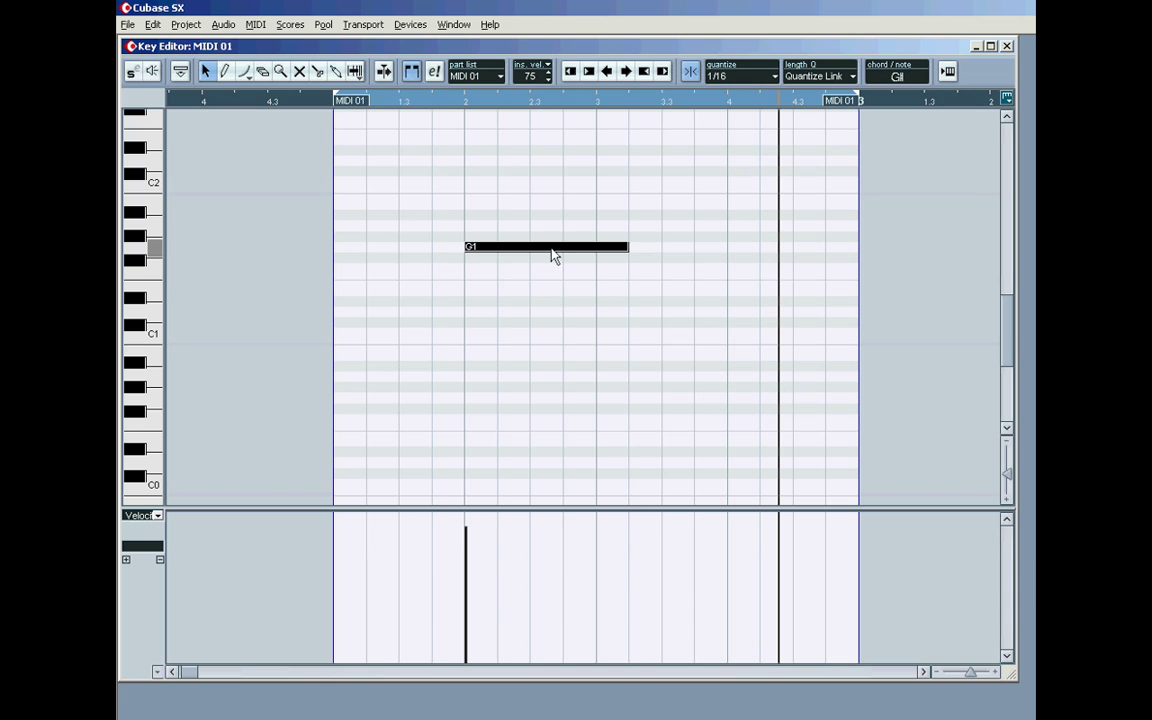
- Delete the G1 note and draw test notes G1, F1, F1, A1 and A1
click(262, 71)
key(Delete)
click(224, 71)
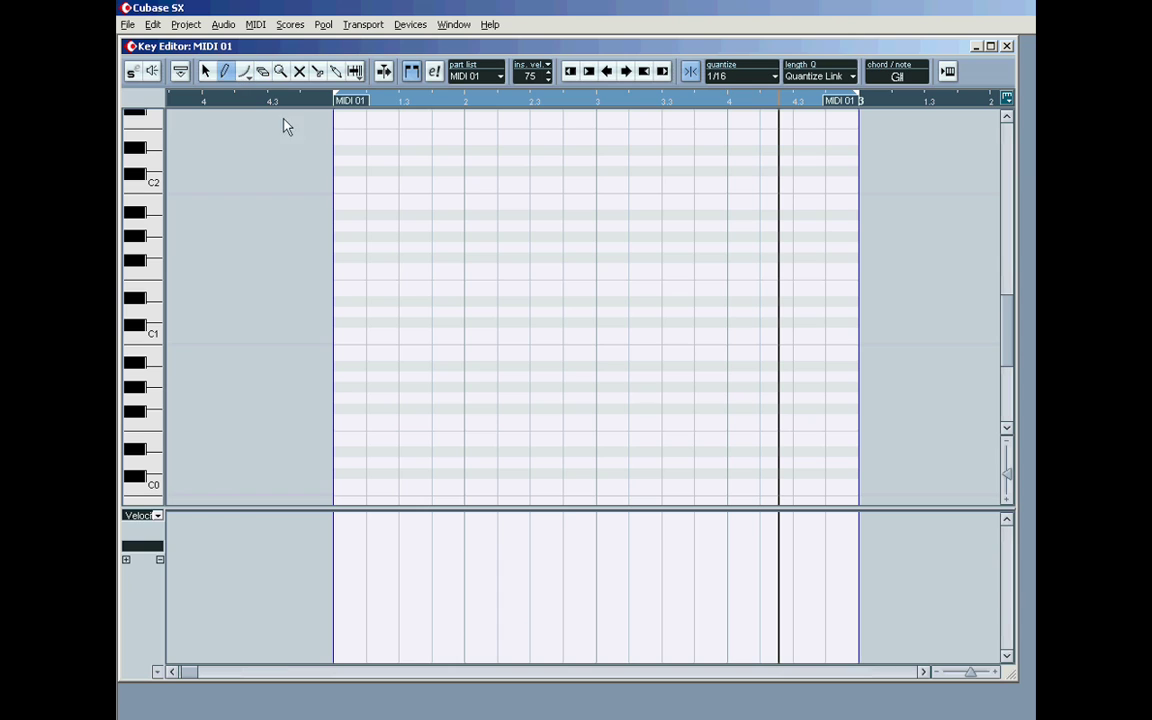
click(438, 246)
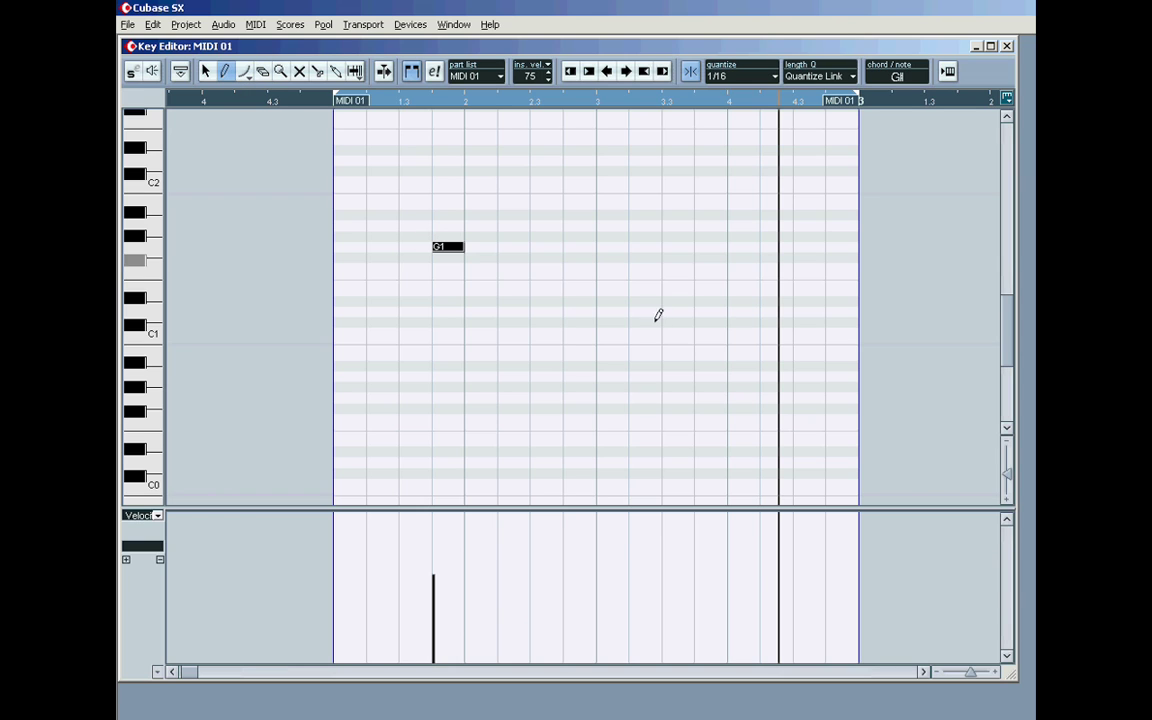
click(535, 268)
click(633, 268)
click(700, 226)
click(780, 224)
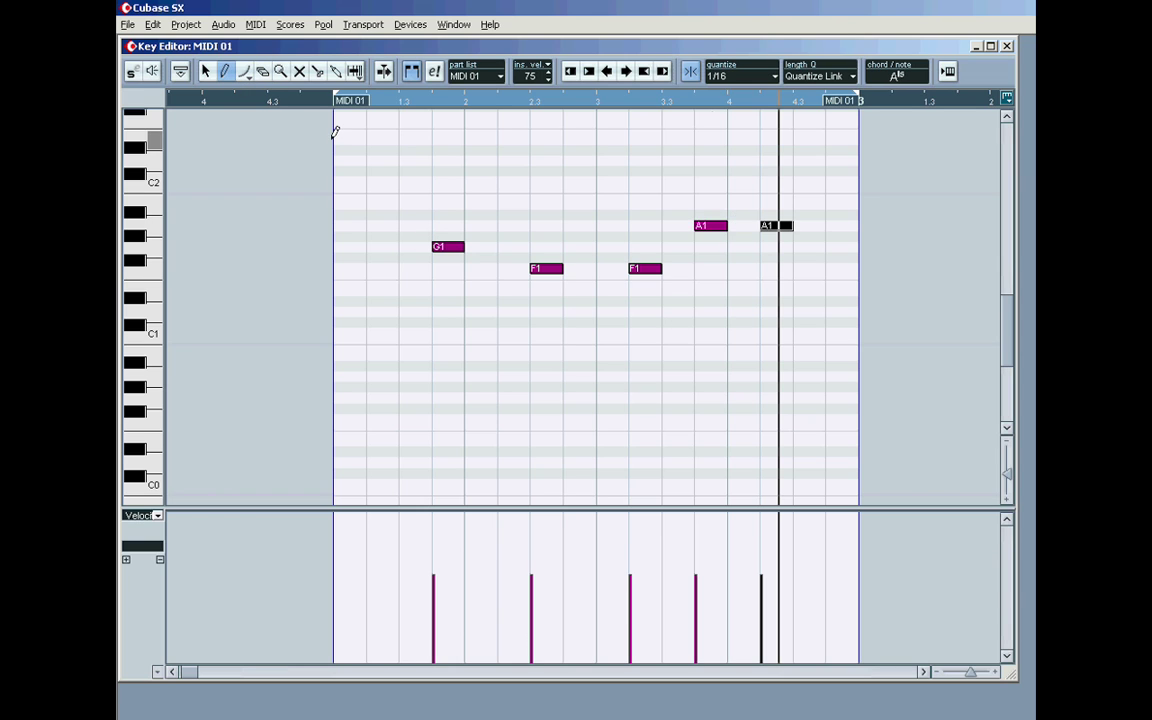
- Switch the quantize grid to 1/8 and delete all five drawn notes
click(772, 76)
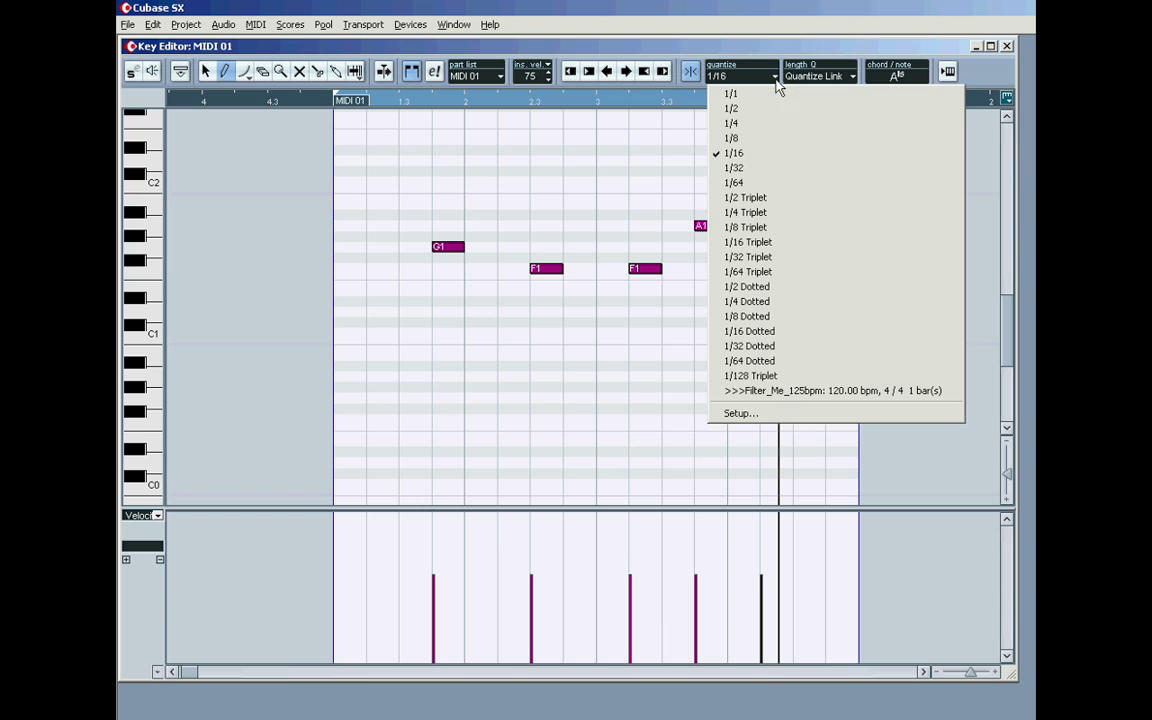
click(740, 138)
click(263, 71)
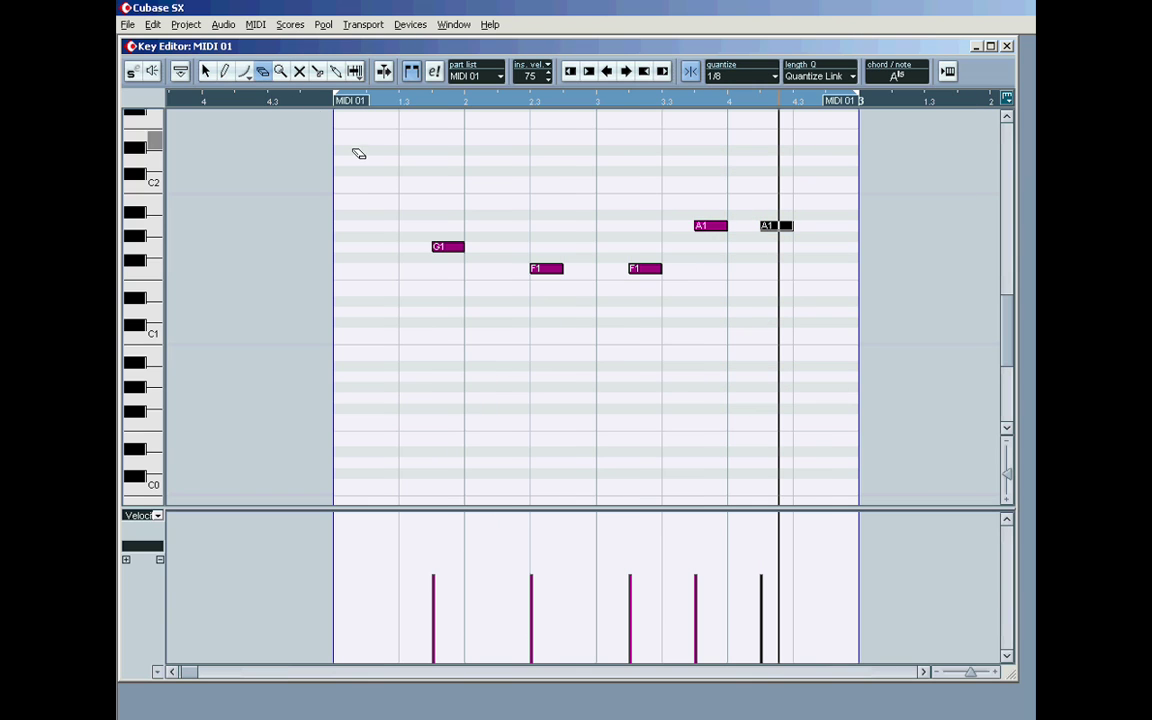
mouse_move(360, 160)
mouse_down()
mouse_move(807, 301)
mouse_move(802, 249)
mouse_up()
key(Delete)
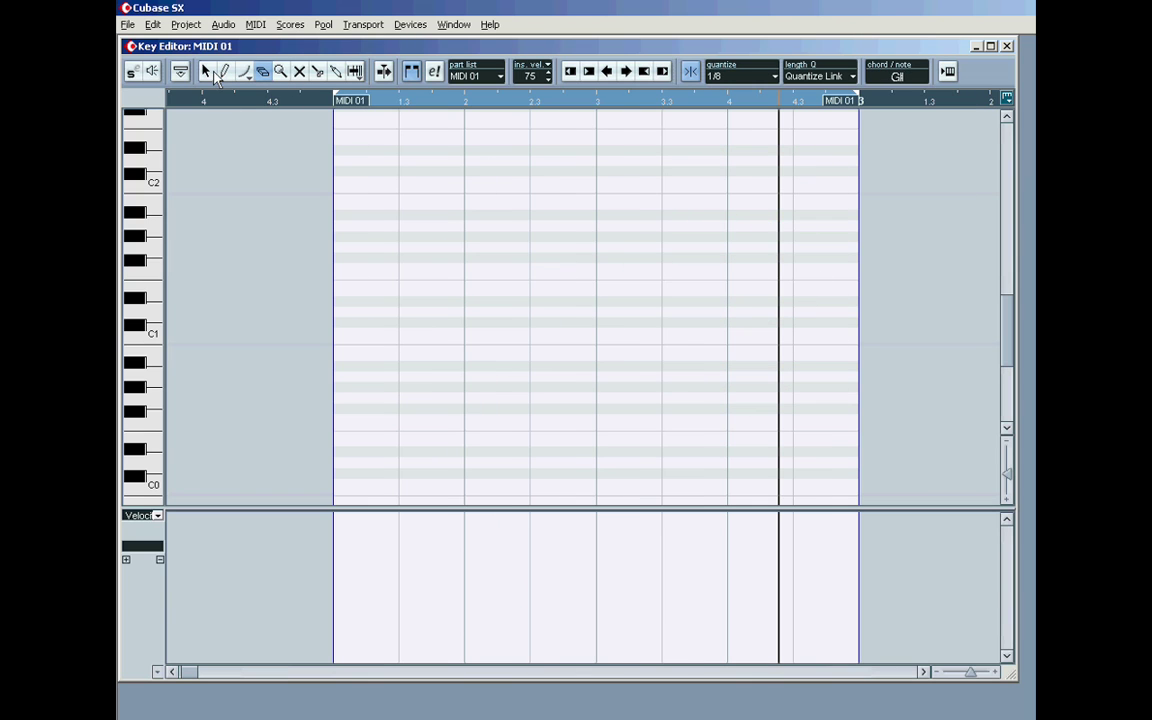
- Draw F1, D1, D1, F1 and F#1 on the 1/8 grid, then set note length to 1/16
click(224, 71)
click(368, 268)
click(450, 311)
click(565, 311)
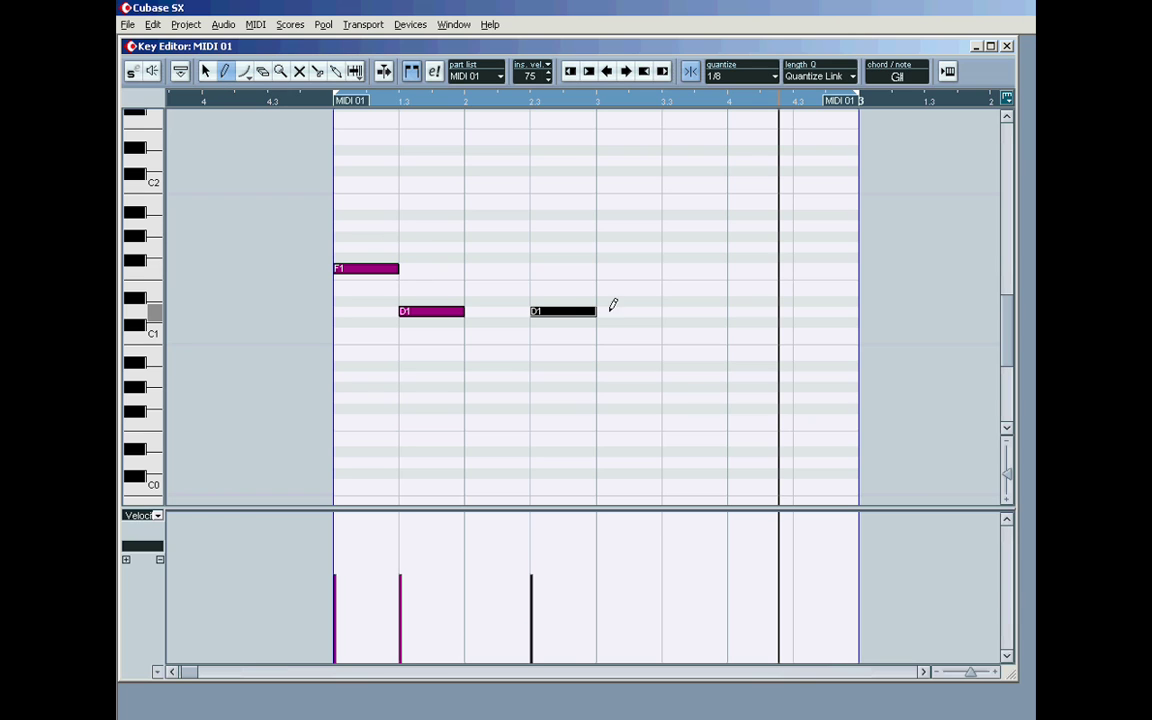
click(628, 268)
click(760, 258)
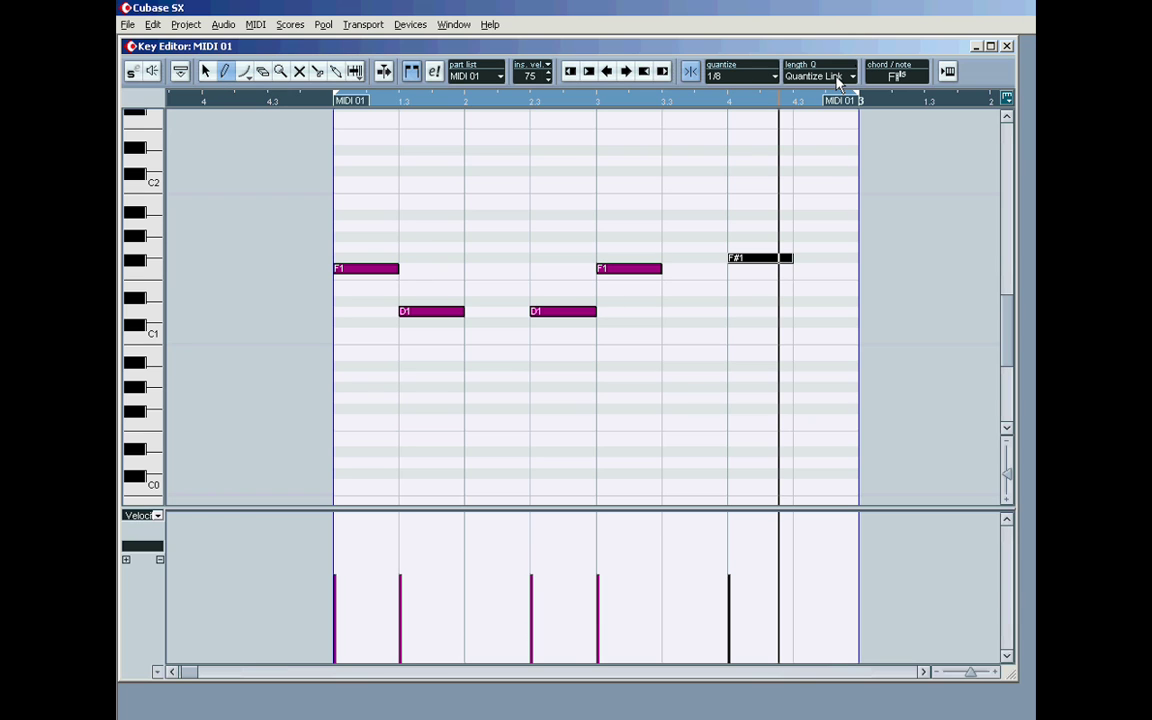
click(852, 77)
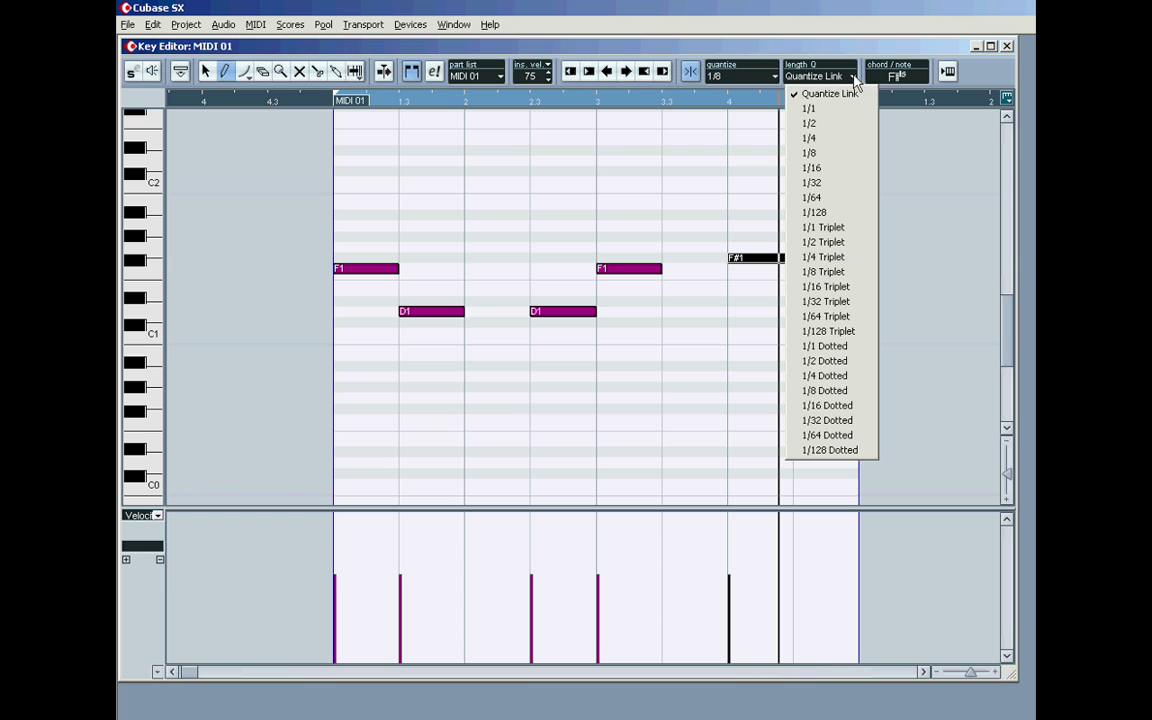
click(818, 173)
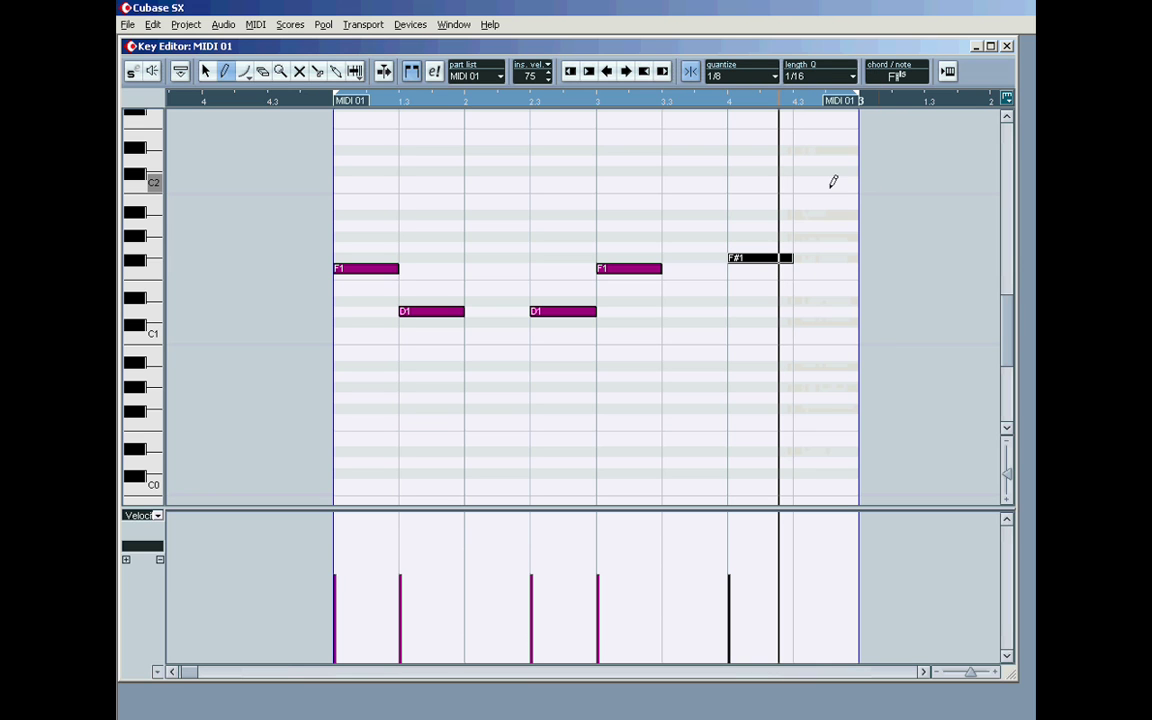